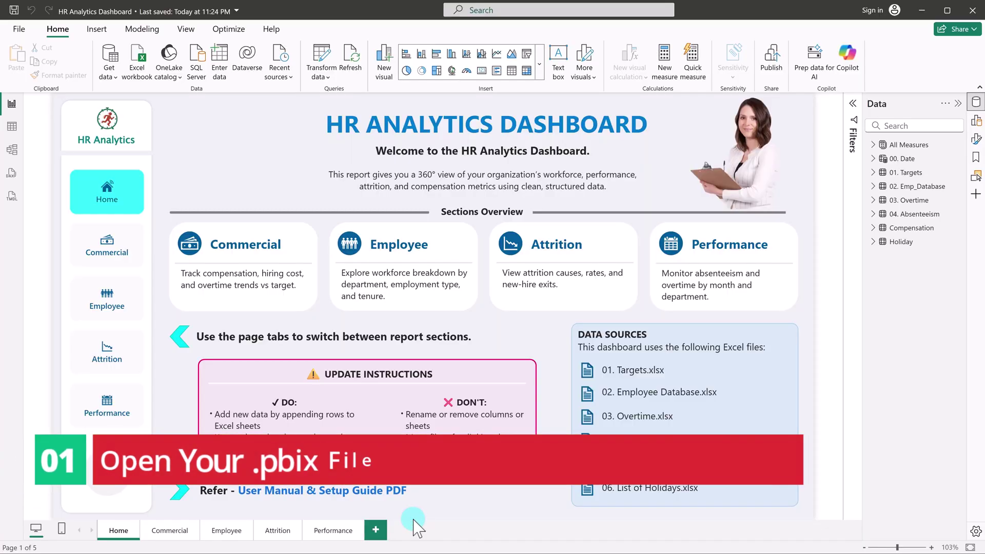
Preview the Commercial, Employee, Attrition Analysis and Performance Metrics report pages in turn.
{"action": "left_click", "coordinate": [170, 532]}
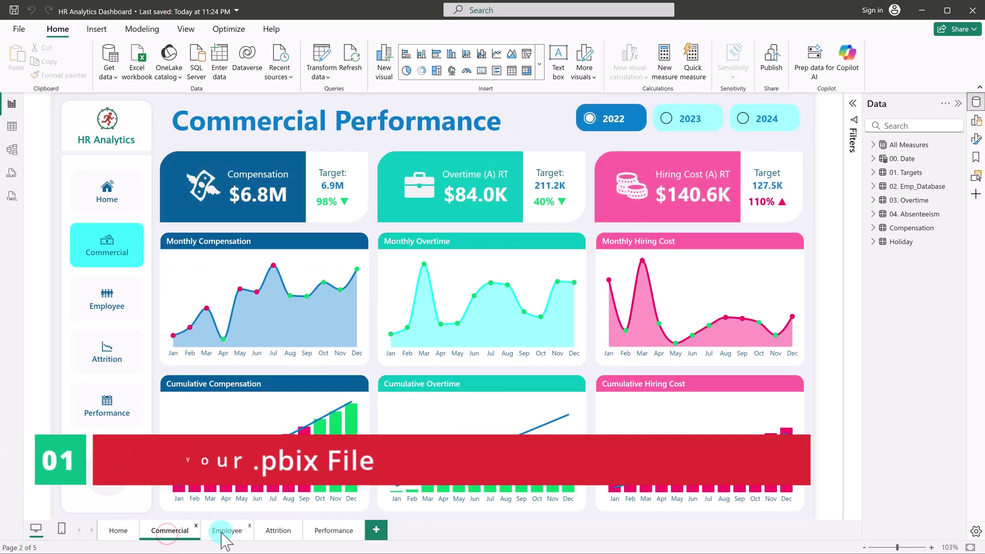
{"action": "left_click", "coordinate": [223, 531]}
{"action": "left_click", "coordinate": [284, 532]}
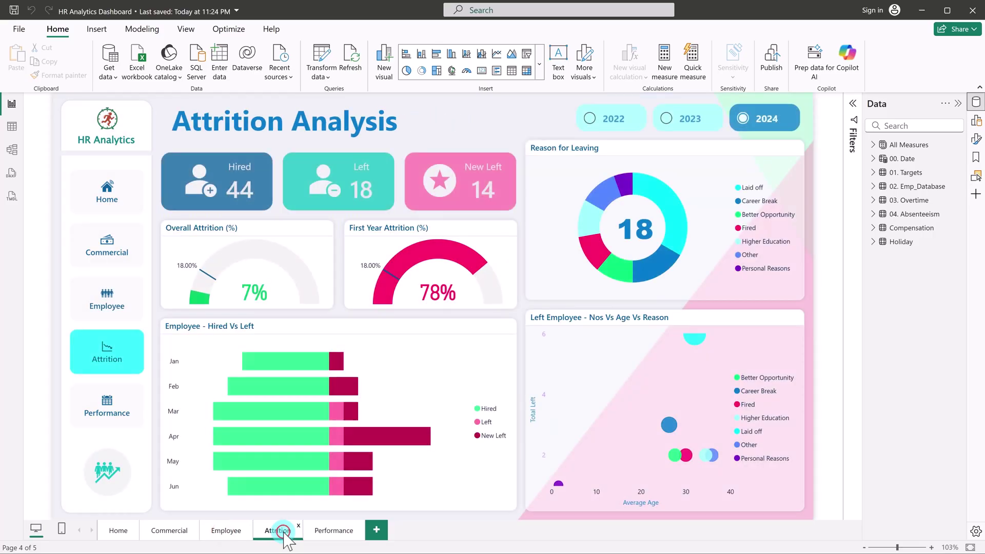
{"action": "left_click", "coordinate": [332, 531]}
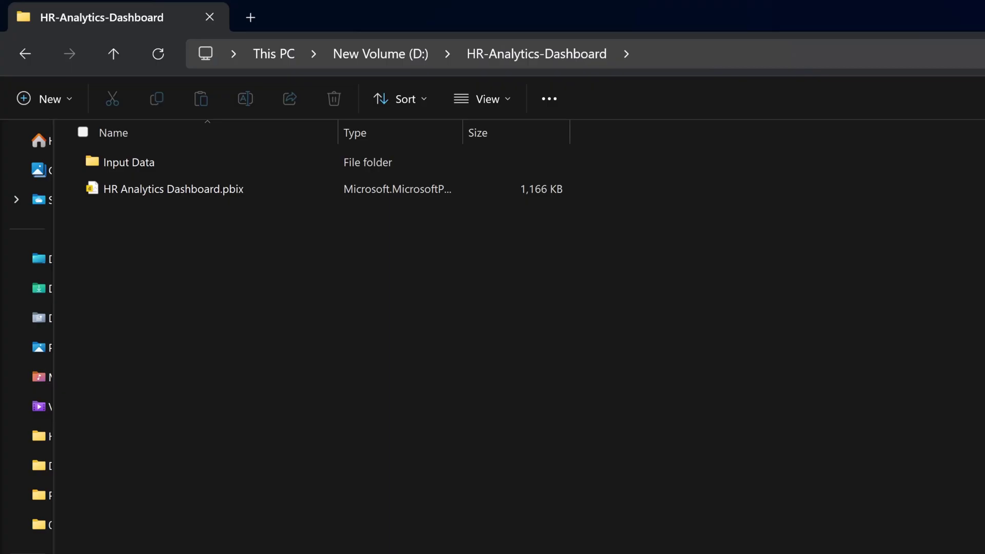
Open the Input Data folder and reveal its full path in the address bar.
{"action": "double_click", "coordinate": [139, 162]}
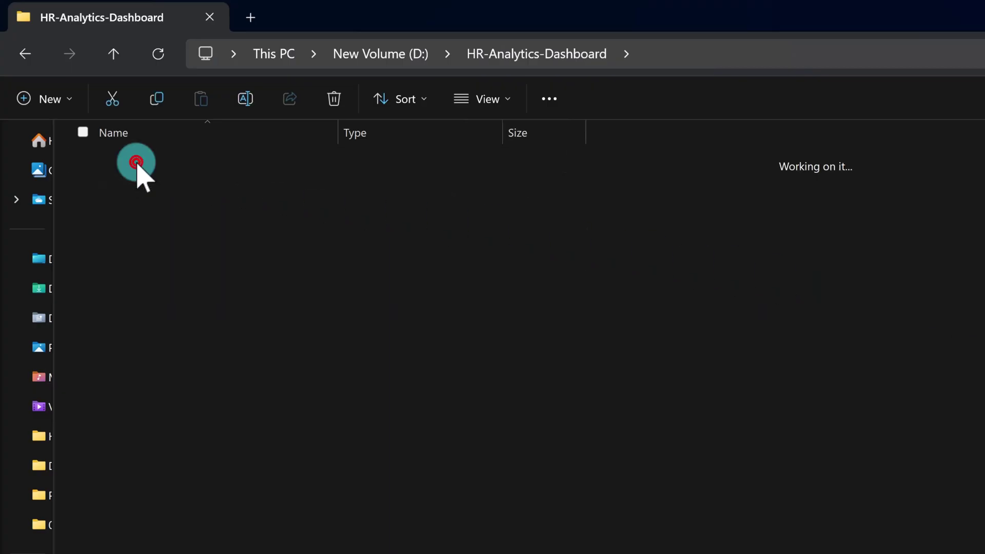
{"action": "left_click", "coordinate": [760, 64]}
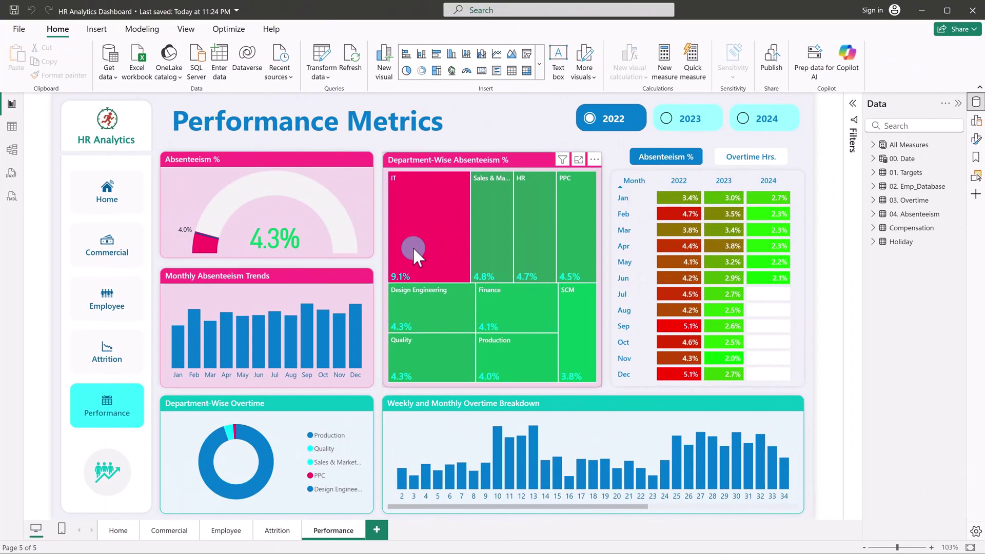
Open Power Query Editor and inspect the Source step of 01. Targets.
{"action": "mouse_move", "coordinate": [387, 196]}
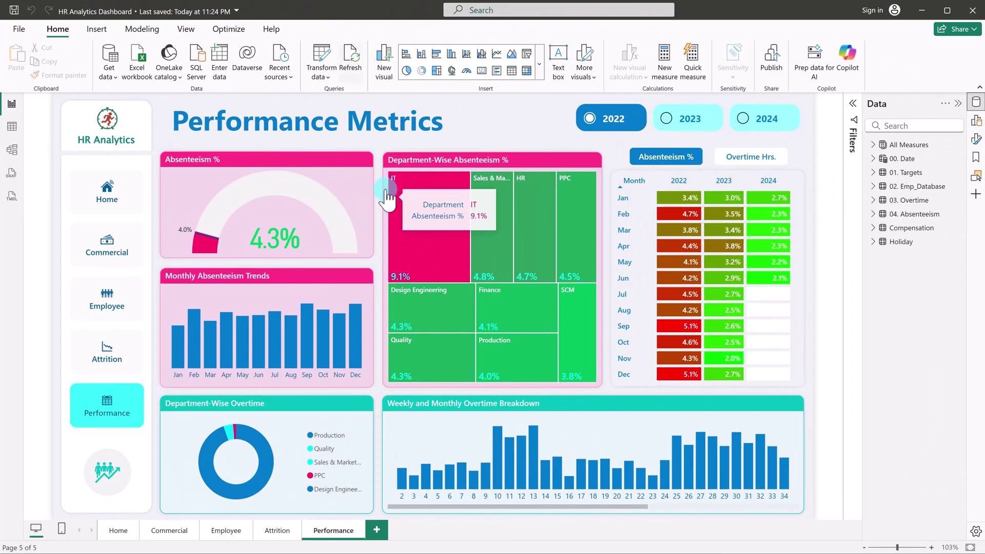
{"action": "left_click", "coordinate": [320, 55]}
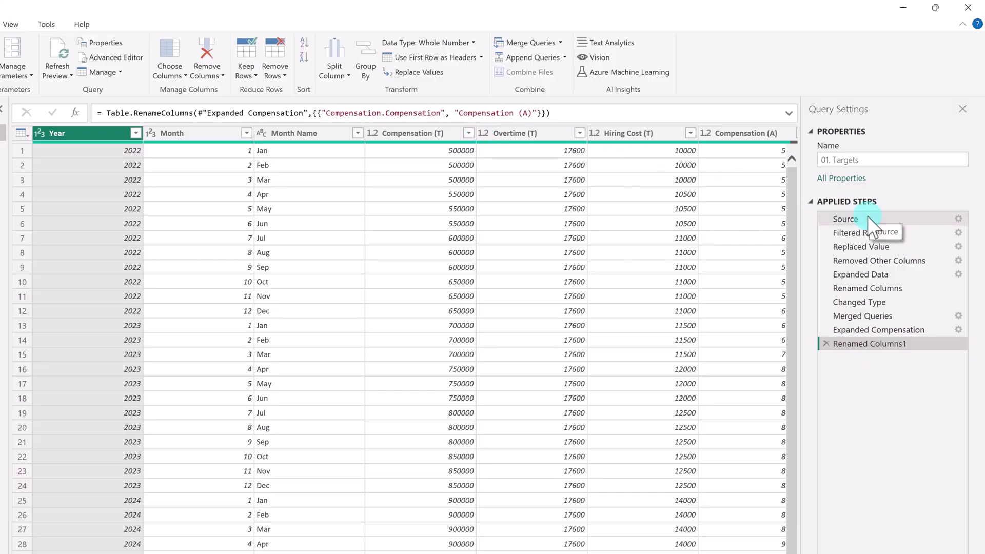
{"action": "left_click", "coordinate": [867, 216]}
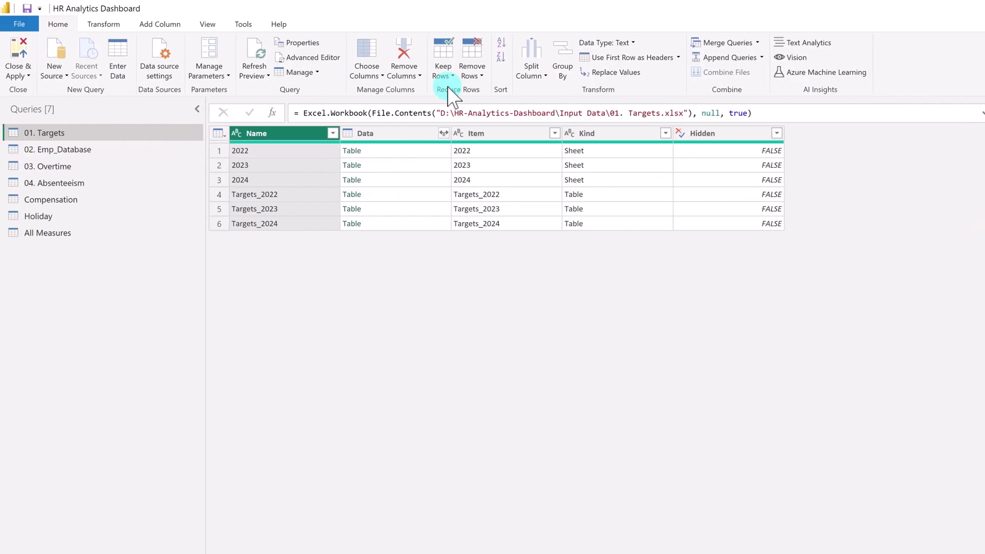
Inspect the hard-coded folder path in the 01. Targets M code.
{"action": "left_click", "coordinate": [316, 58]}
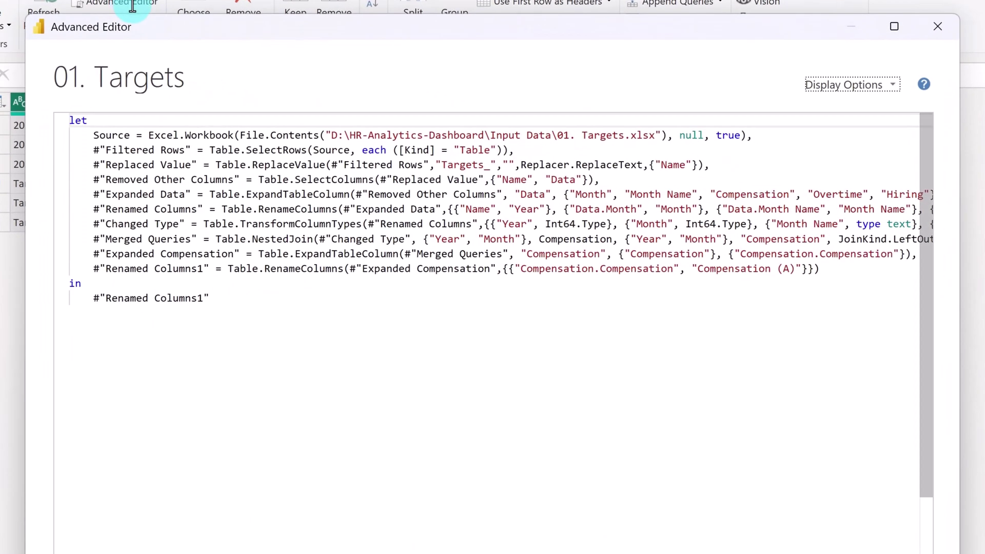
{"action": "left_click_drag", "start_coordinate": [556, 135], "coordinate": [336, 134]}
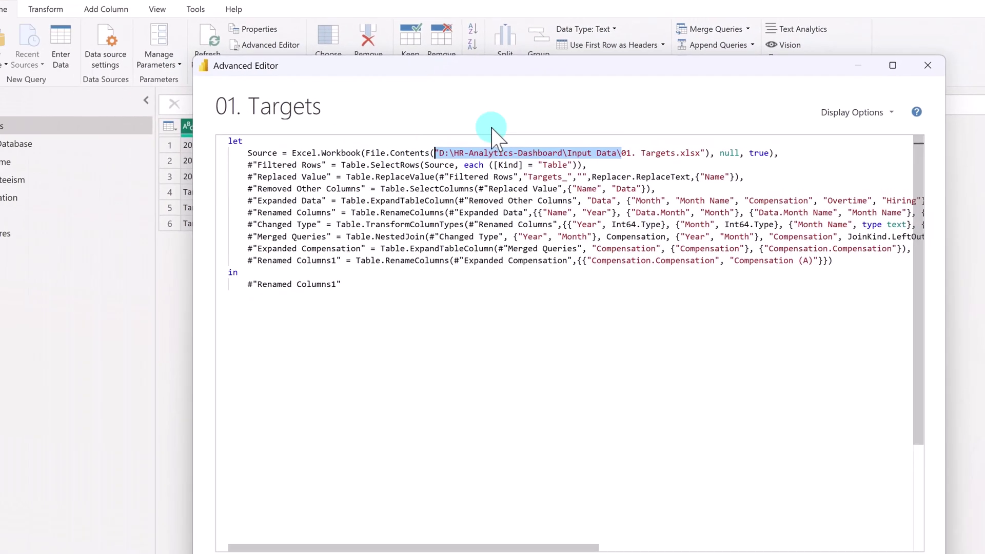
{"action": "left_click", "coordinate": [927, 65]}
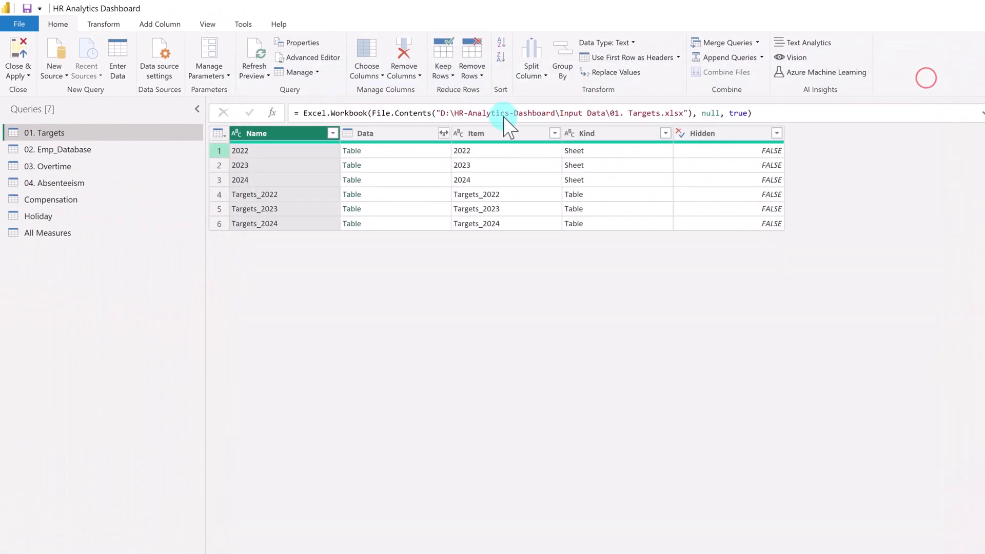
Copy the D:\HR-Analytics-Dashboard\Input Data\ folder path from 02. Emp_Database's M code.
{"action": "left_click", "coordinate": [86, 153]}
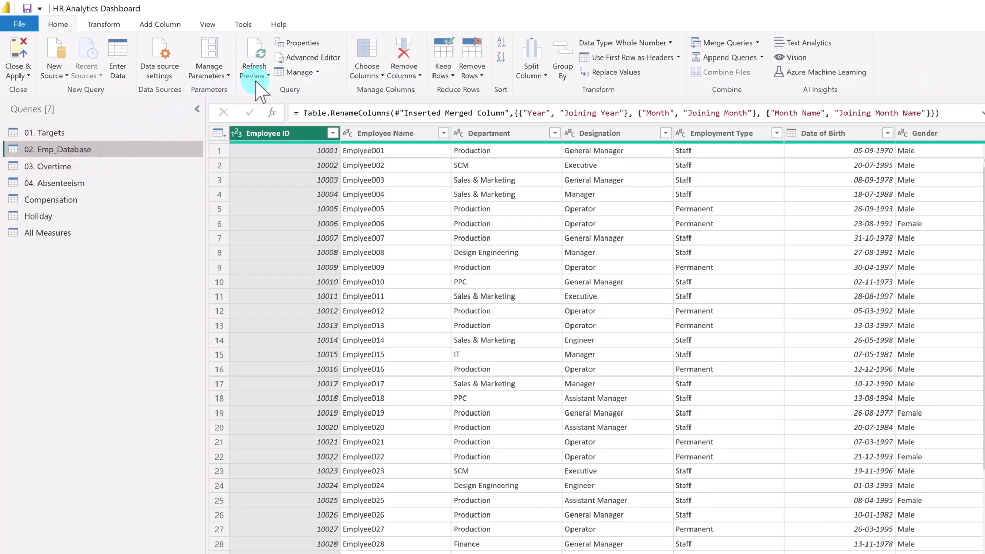
{"action": "left_click", "coordinate": [315, 56]}
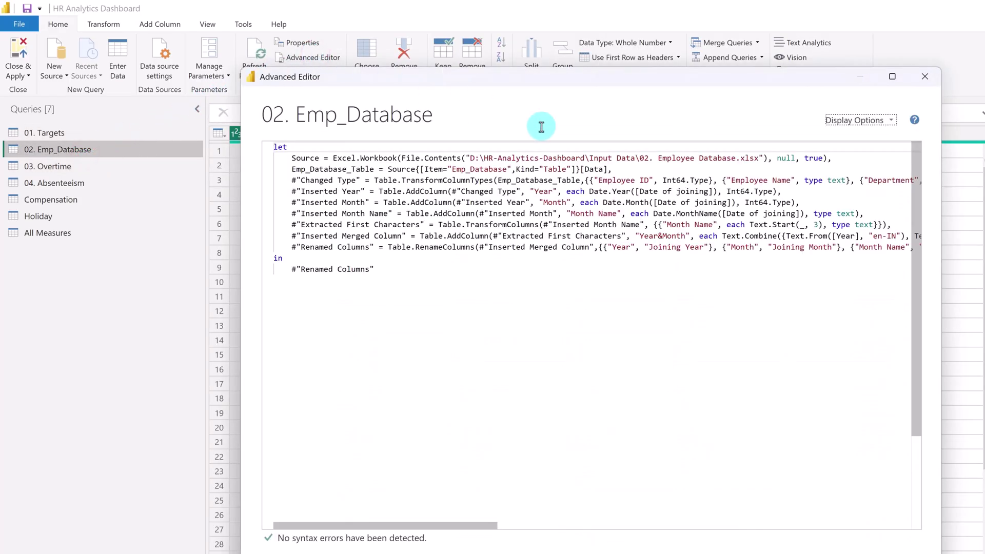
{"action": "left_click_drag", "start_coordinate": [638, 158], "coordinate": [491, 160]}
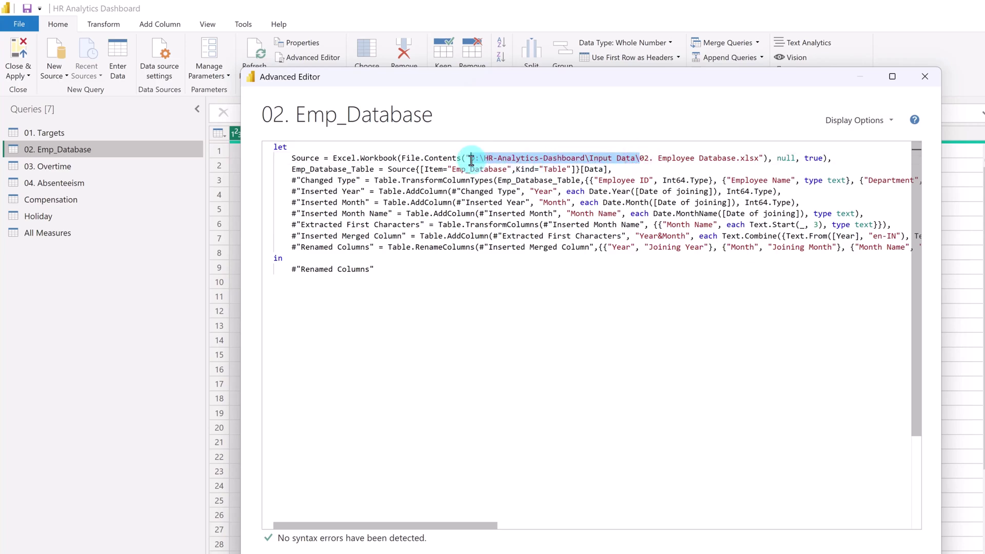
{"action": "key", "text": "ctrl+c"}
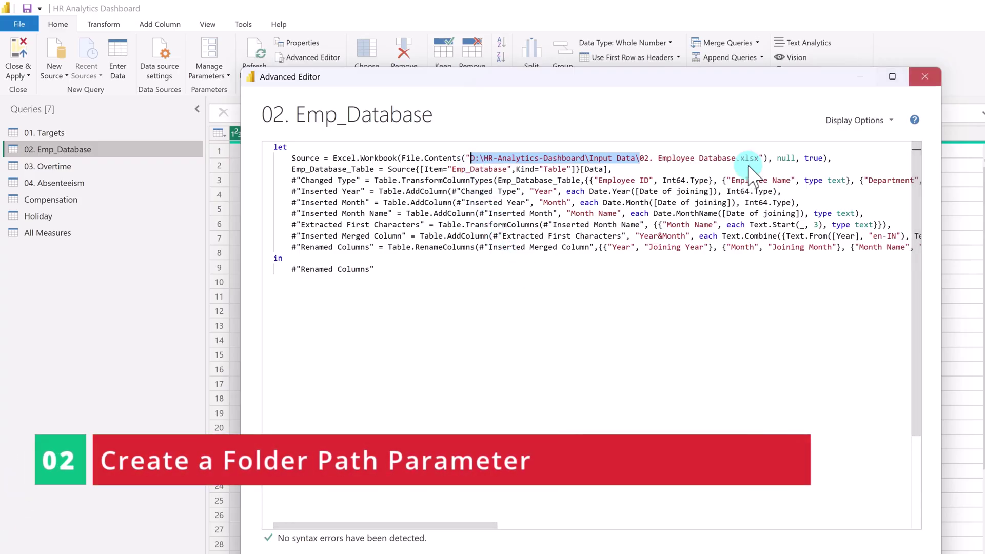
{"action": "left_click", "coordinate": [921, 74]}
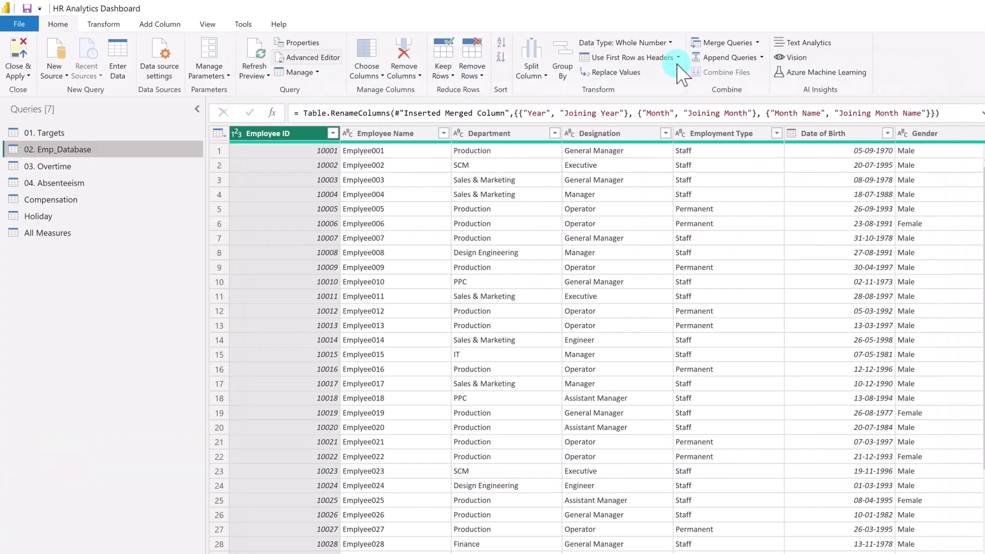
Create Text parameter BaseFolderPath with current value D:\HR-Analytics-Dashboard\Input Data\.
{"action": "left_click", "coordinate": [208, 59]}
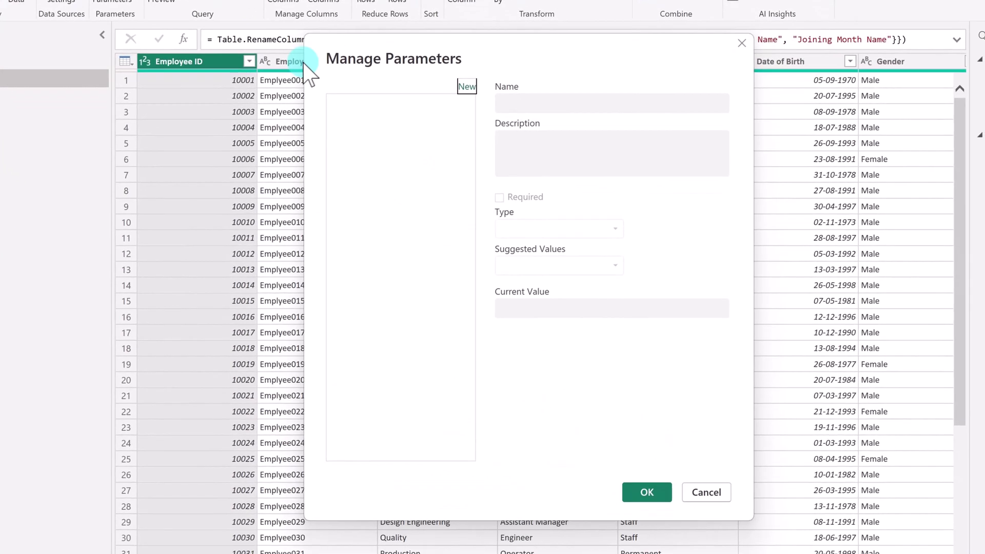
{"action": "left_click", "coordinate": [466, 86]}
{"action": "double_click", "coordinate": [550, 101]}
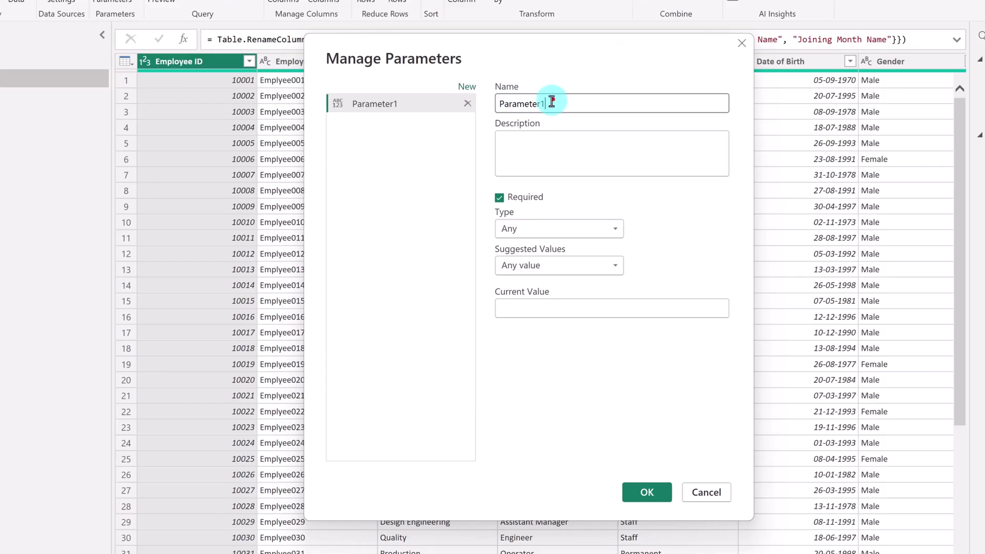
{"action": "type", "text": "BaseFolderPath"}
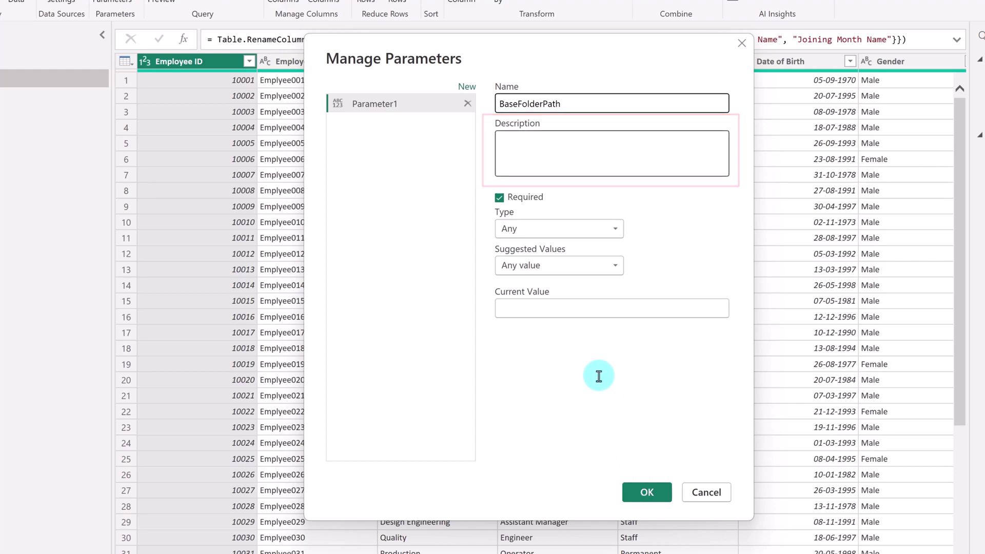
{"action": "left_click", "coordinate": [549, 226]}
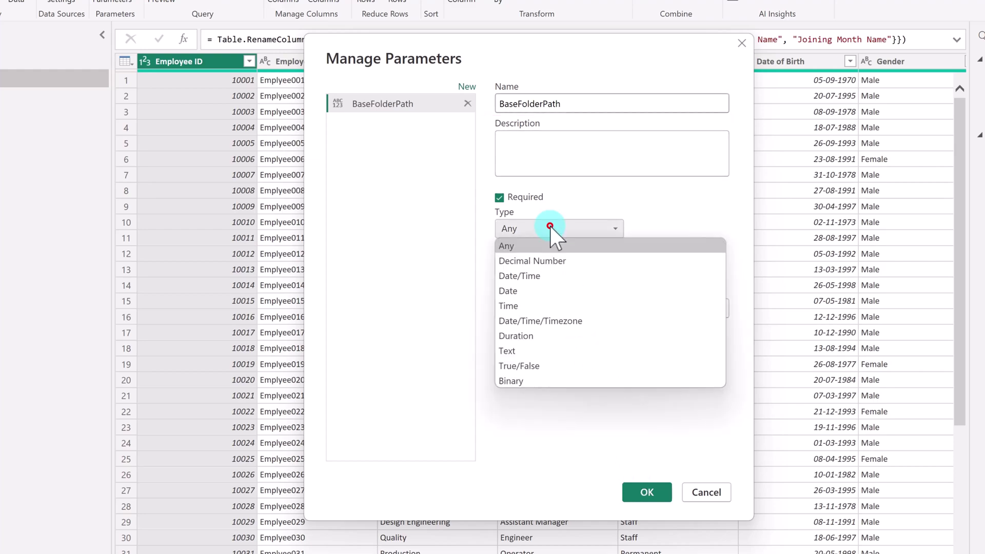
{"action": "left_click", "coordinate": [522, 353]}
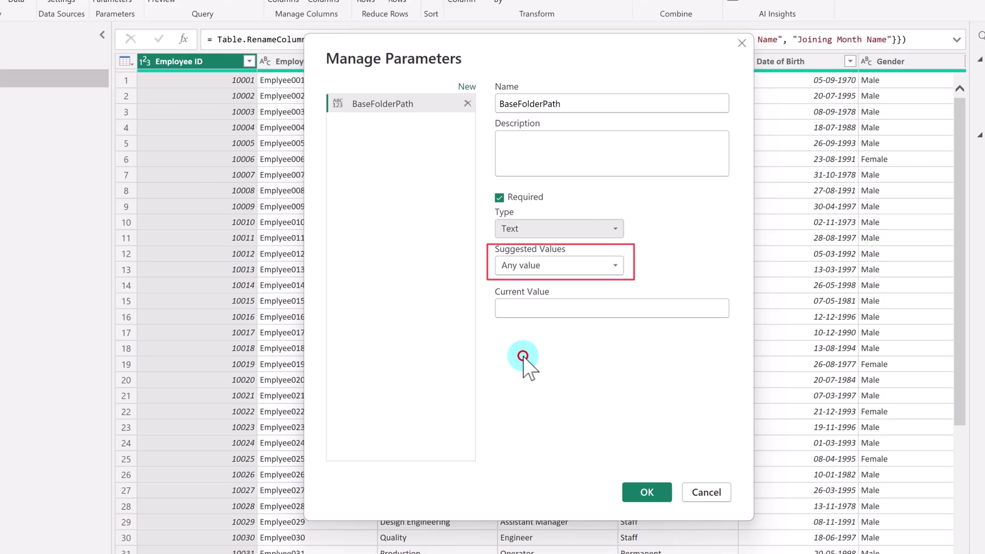
{"action": "left_click", "coordinate": [528, 307]}
{"action": "key", "text": "ctrl+v"}
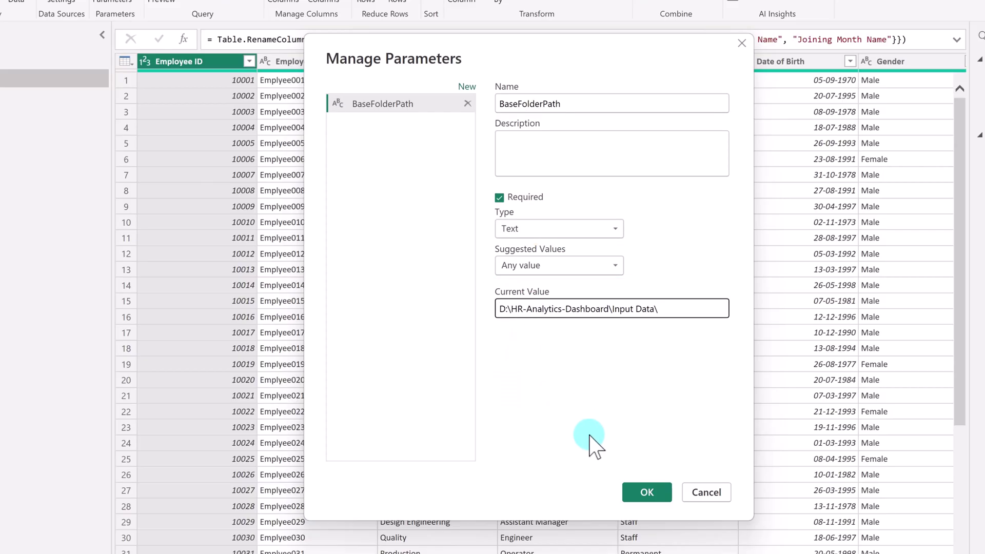
{"action": "left_click", "coordinate": [647, 492]}
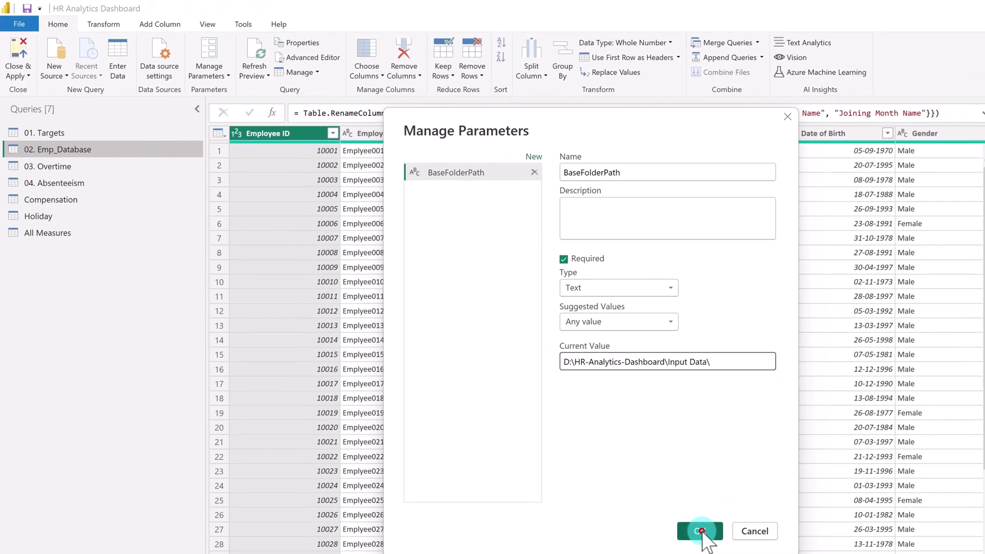
{"action": "left_click", "coordinate": [700, 531]}
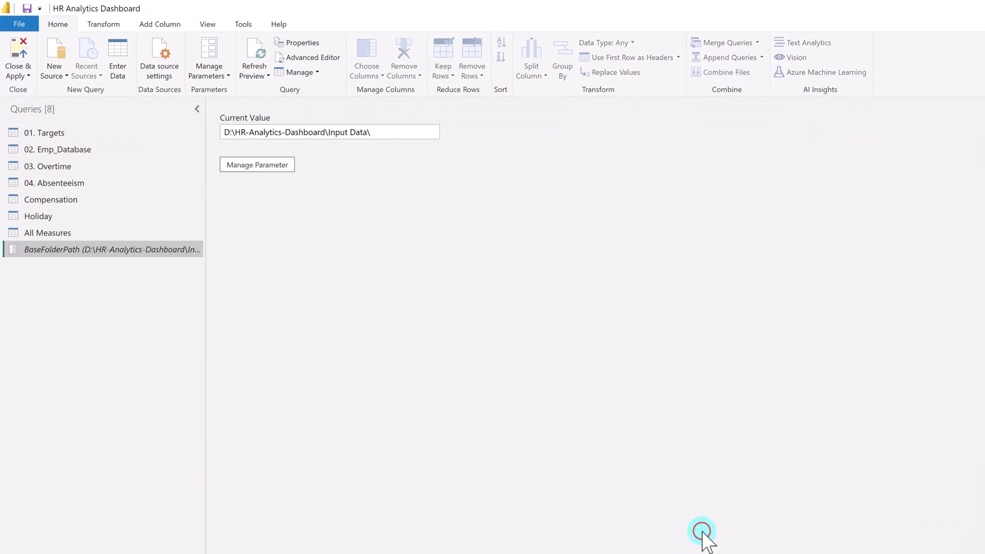
Delete the hard-coded folder path from the 01. Targets Source line.
{"action": "left_click", "coordinate": [114, 248]}
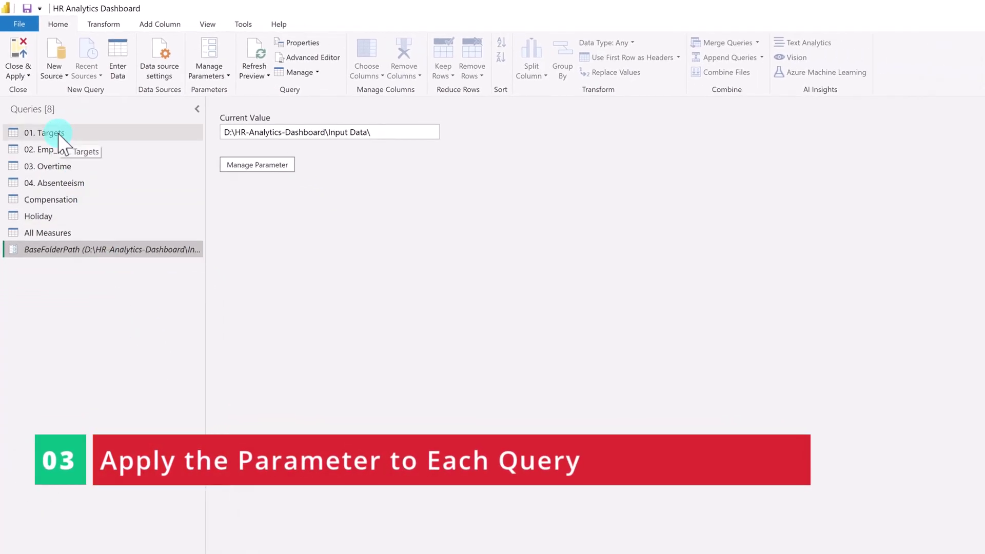
{"action": "left_click", "coordinate": [58, 133]}
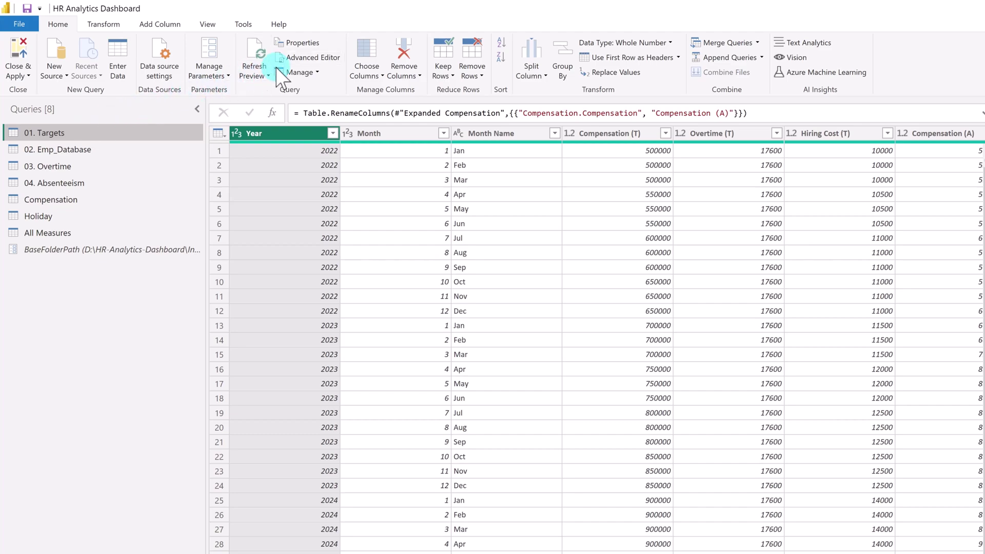
{"action": "left_click", "coordinate": [314, 57]}
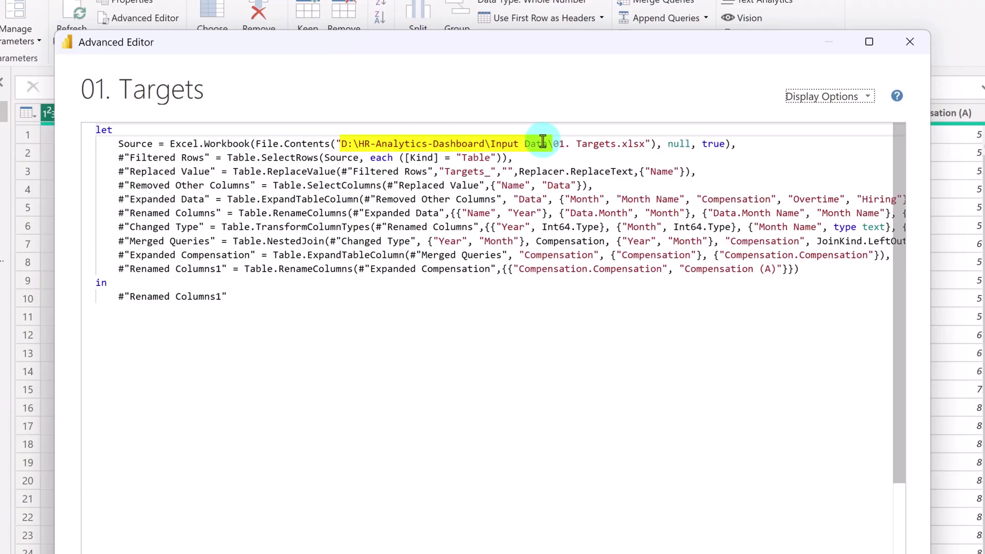
{"action": "left_click_drag", "start_coordinate": [551, 144], "coordinate": [344, 143]}
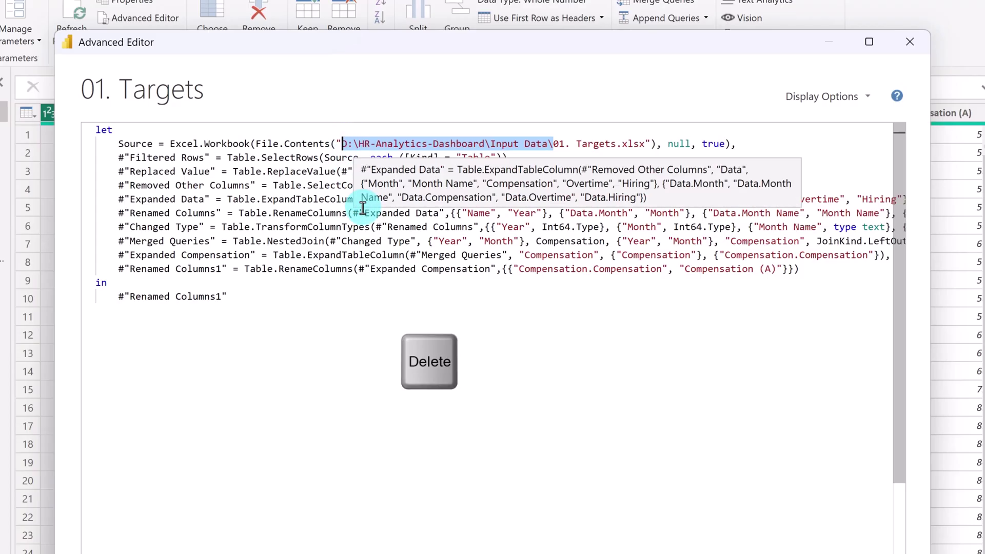
{"action": "key", "text": "Delete"}
Insert BaseFolderPath & before "01. Targets.xlsx", copy that prefix, and apply the edit.
{"action": "left_click", "coordinate": [336, 144]}
{"action": "type", "text": "B"}
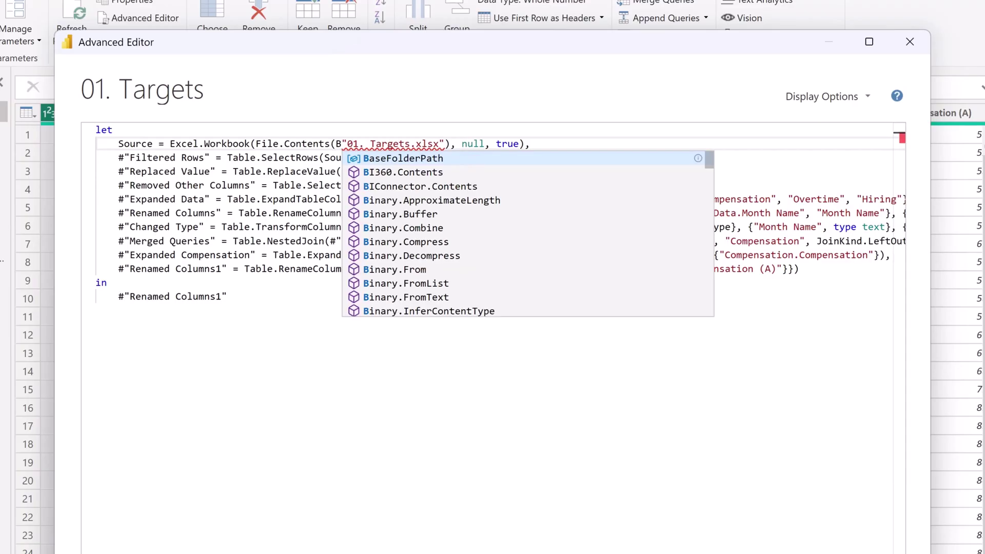
{"action": "left_click", "coordinate": [405, 158]}
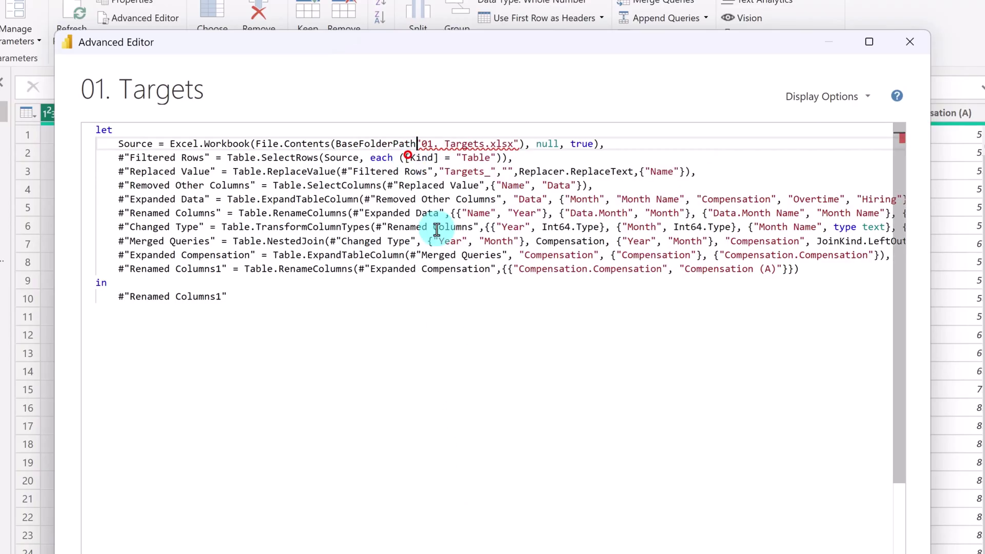
{"action": "type", "text": "&"}
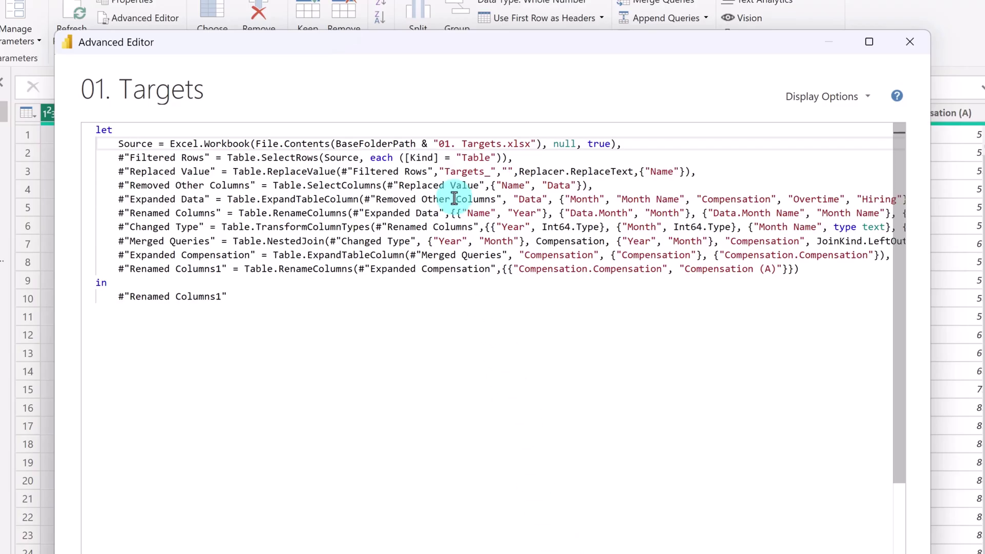
{"action": "left_click_drag", "start_coordinate": [438, 142], "coordinate": [345, 142]}
{"action": "key", "text": "ctrl+c"}
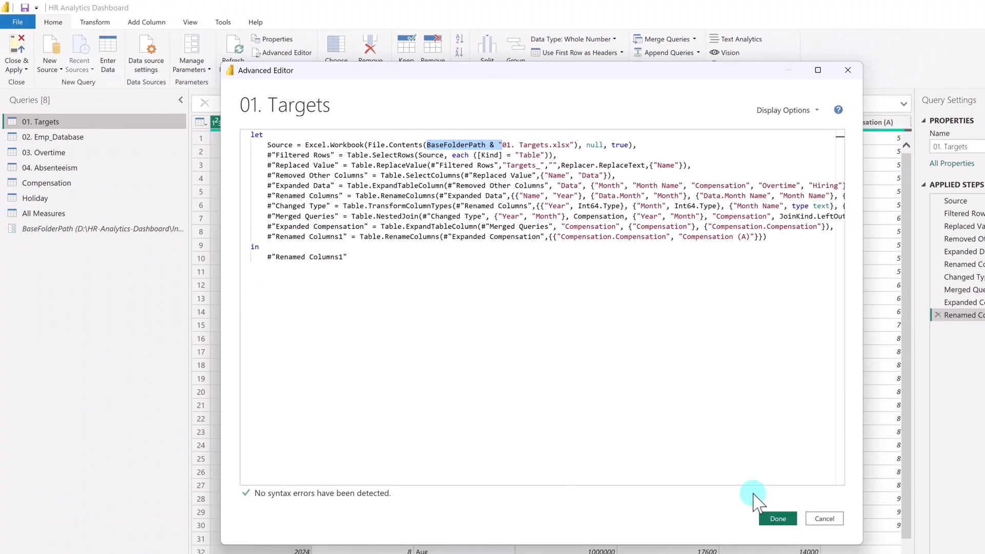
{"action": "left_click", "coordinate": [778, 520]}
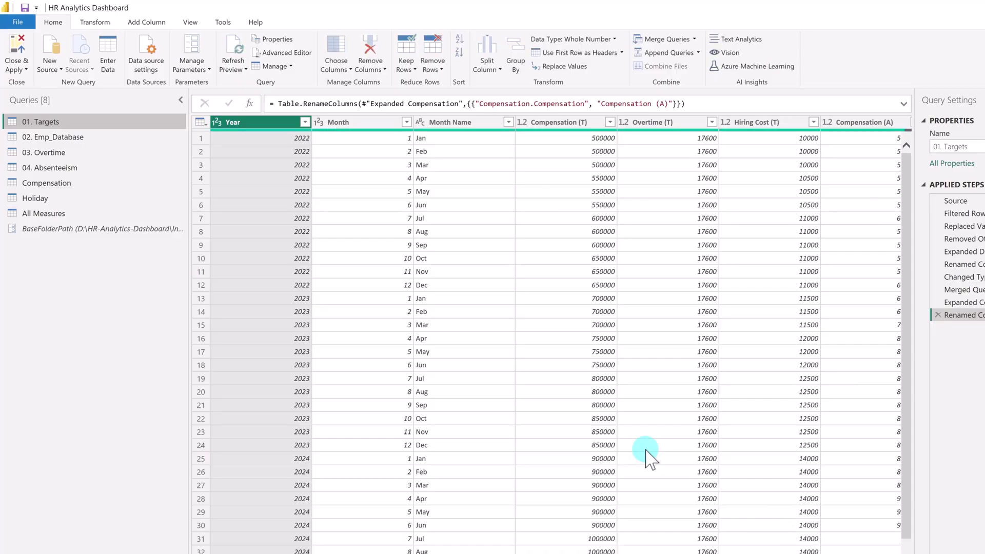
Replace 02. Emp_Database's hard-coded folder path with BaseFolderPath &.
{"action": "left_click", "coordinate": [67, 136]}
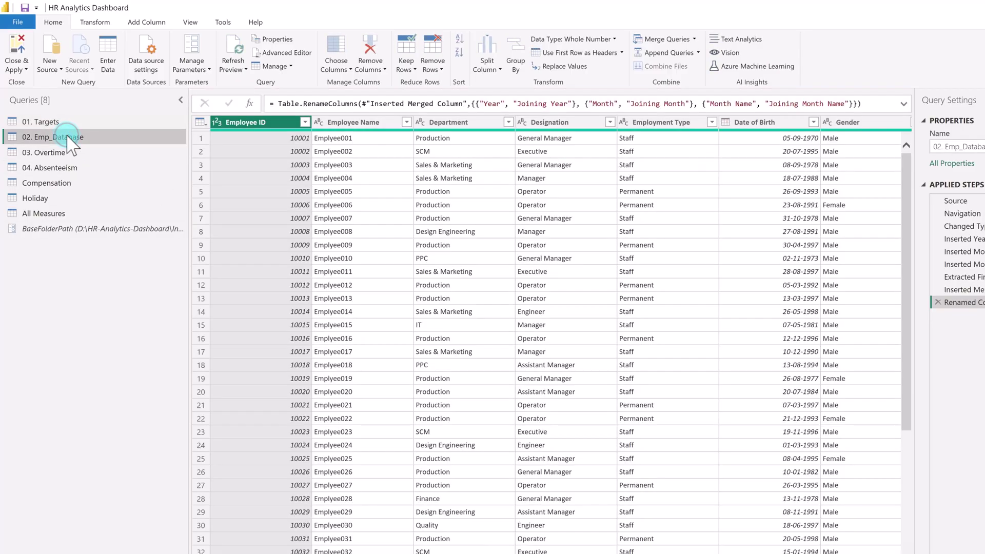
{"action": "left_click", "coordinate": [295, 52]}
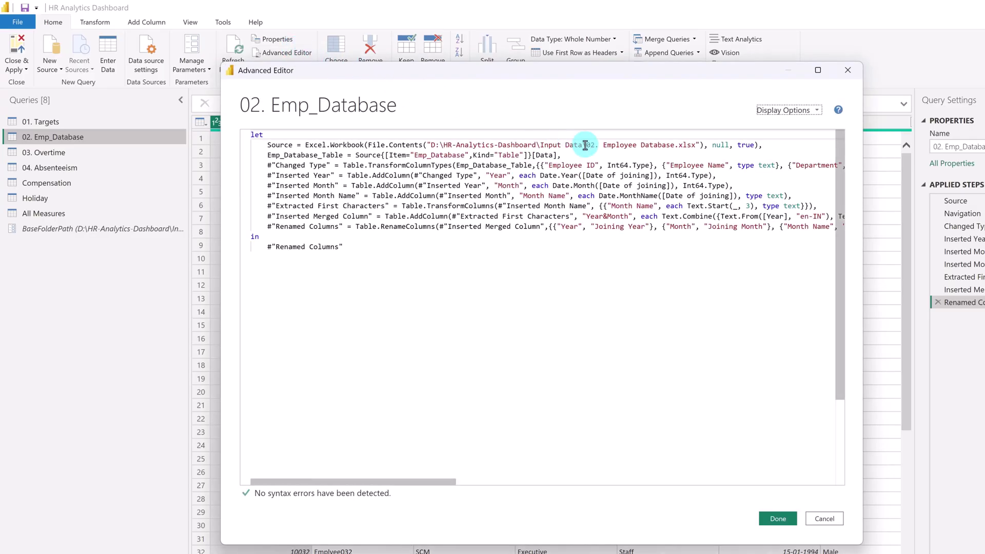
{"action": "left_click_drag", "start_coordinate": [585, 146], "coordinate": [439, 149]}
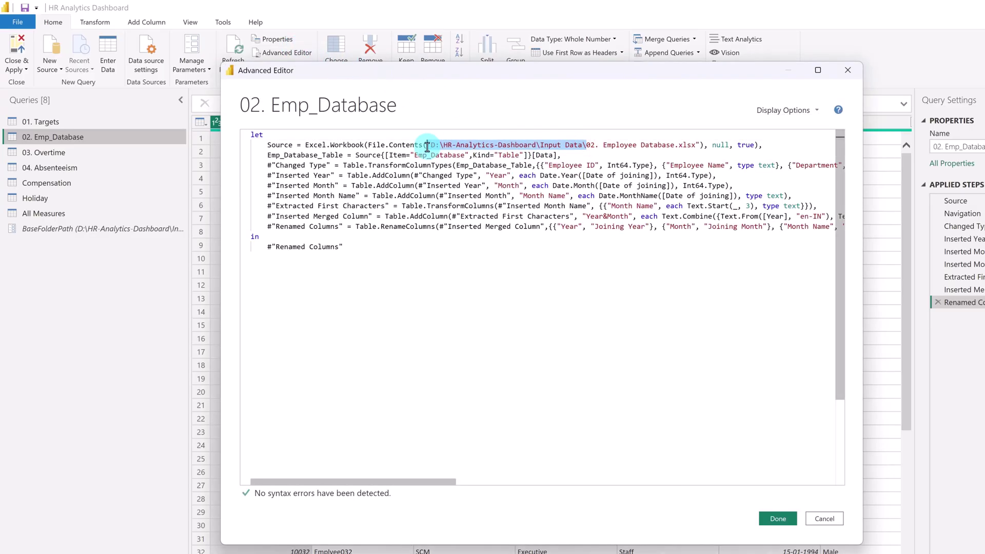
{"action": "key", "text": "ctrl+v"}
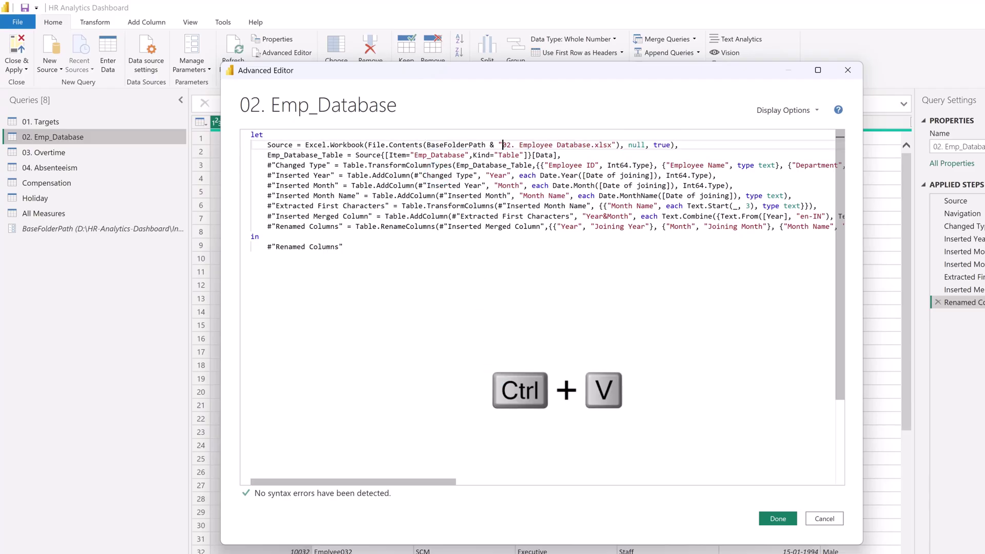
{"action": "left_click", "coordinate": [778, 518]}
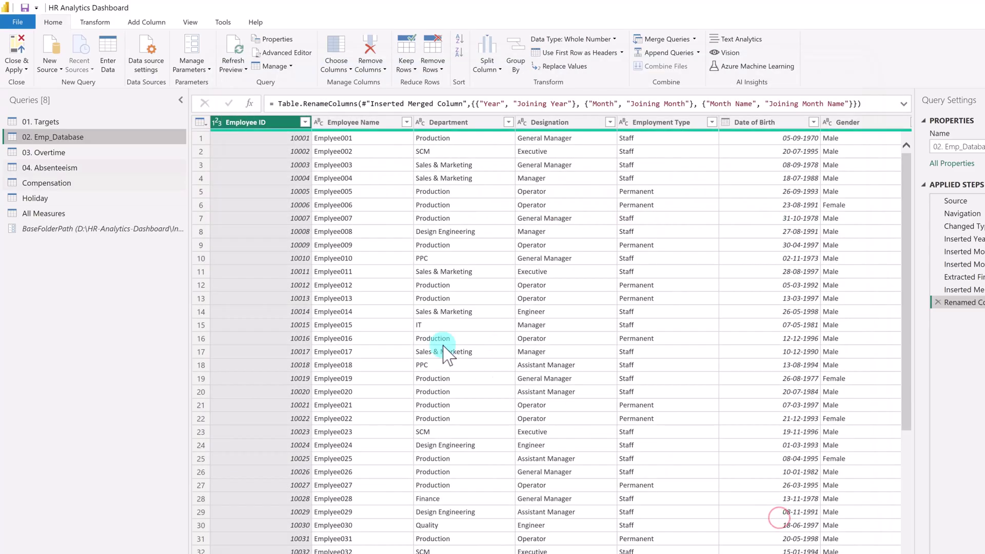
Replace 03. Overtime's hard-coded folder path with BaseFolderPath &.
{"action": "left_click", "coordinate": [70, 152]}
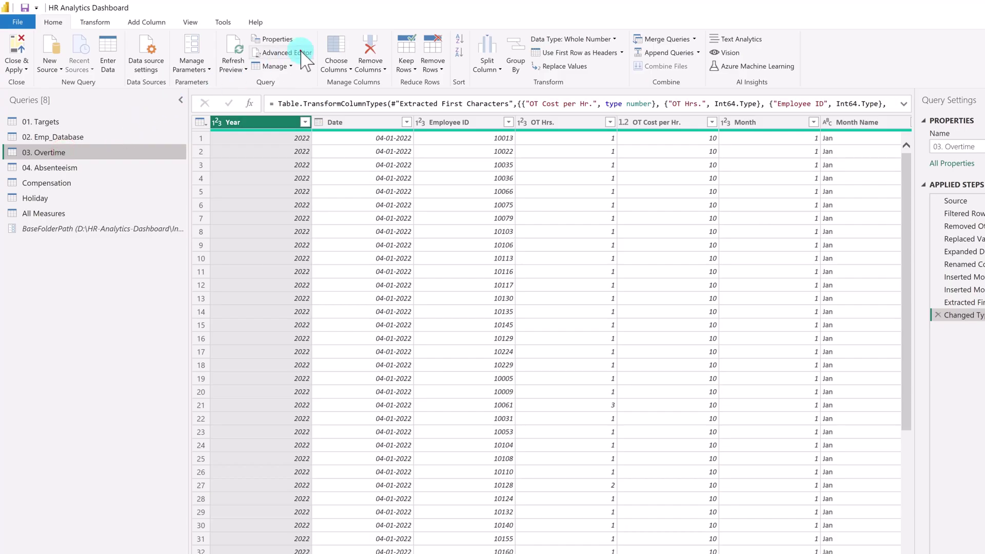
{"action": "left_click", "coordinate": [303, 54]}
{"action": "left_click_drag", "start_coordinate": [586, 146], "coordinate": [437, 145]}
{"action": "key", "text": "ctrl+v"}
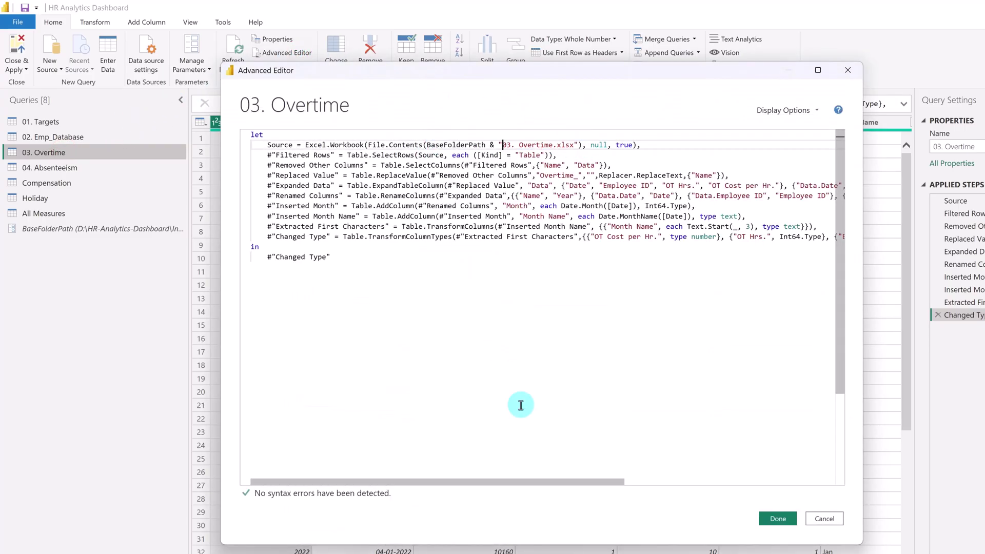
{"action": "left_click", "coordinate": [778, 518]}
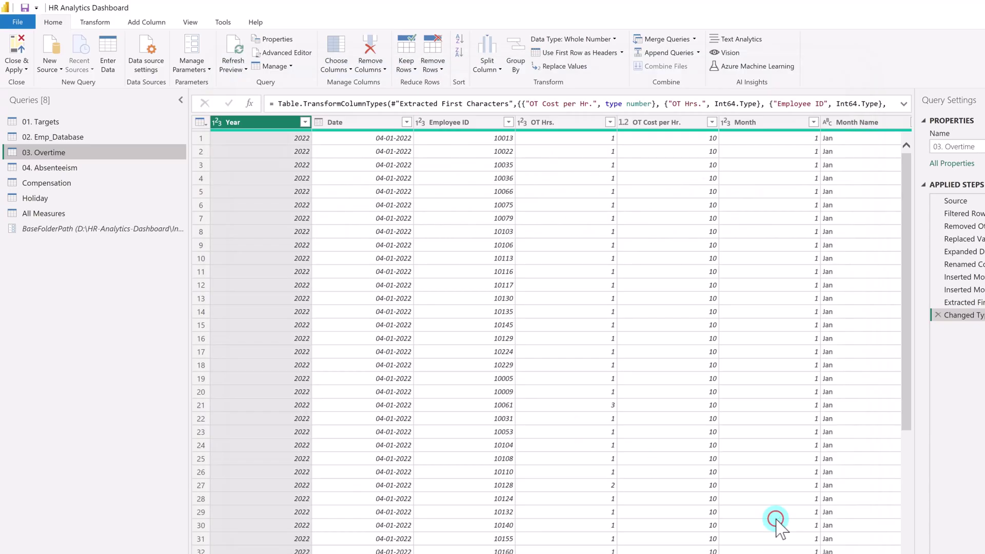
Replace 04. Absenteeism's hard-coded folder path with BaseFolderPath &.
{"action": "left_click", "coordinate": [67, 167]}
{"action": "left_click", "coordinate": [281, 52]}
{"action": "left_click_drag", "start_coordinate": [585, 144], "coordinate": [427, 145]}
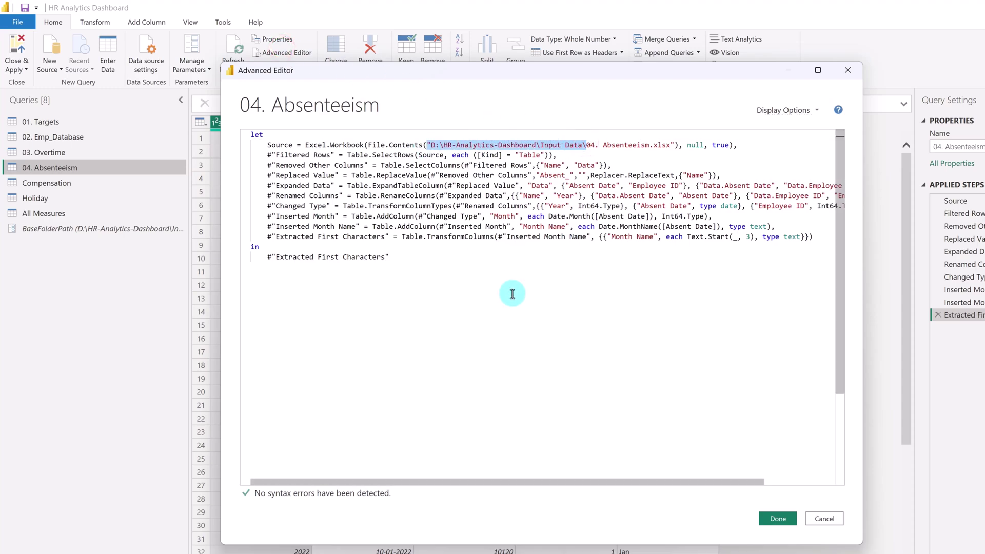
{"action": "key", "text": "ctrl+v"}
{"action": "left_click", "coordinate": [778, 518]}
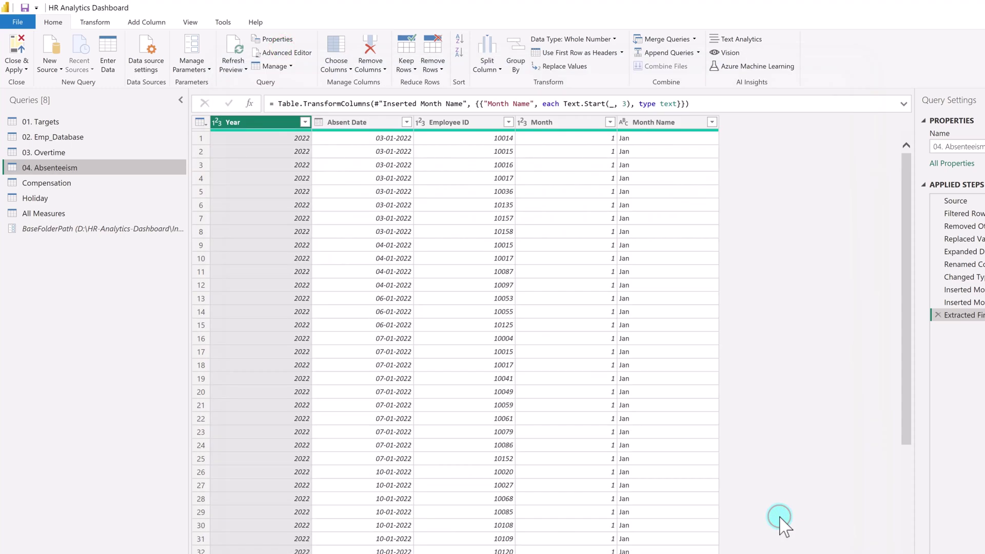
Replace the Compensation query's hard-coded folder path with BaseFolderPath &.
{"action": "left_click", "coordinate": [42, 186]}
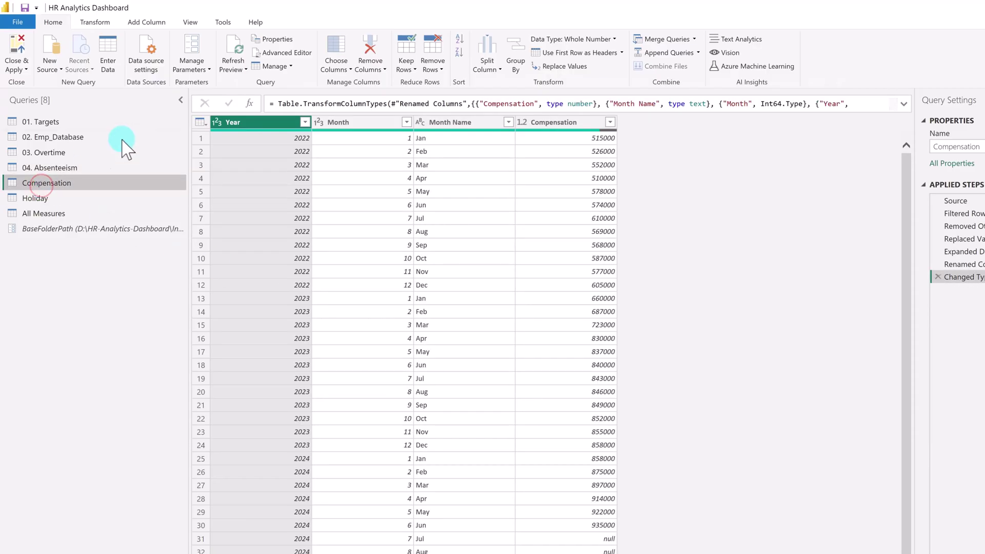
{"action": "left_click", "coordinate": [277, 53]}
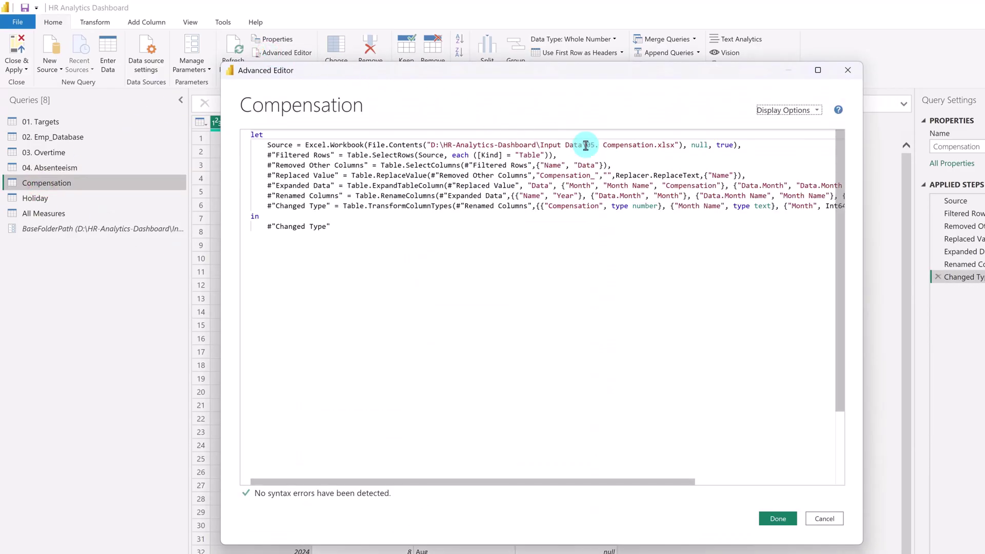
{"action": "left_click_drag", "start_coordinate": [585, 145], "coordinate": [446, 141]}
{"action": "key", "text": "ctrl+v"}
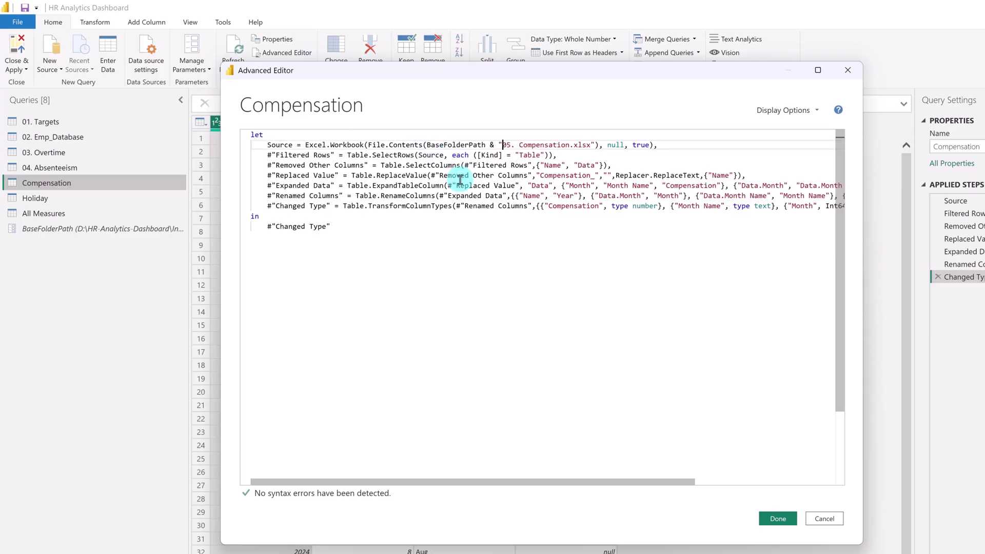
{"action": "left_click", "coordinate": [778, 519]}
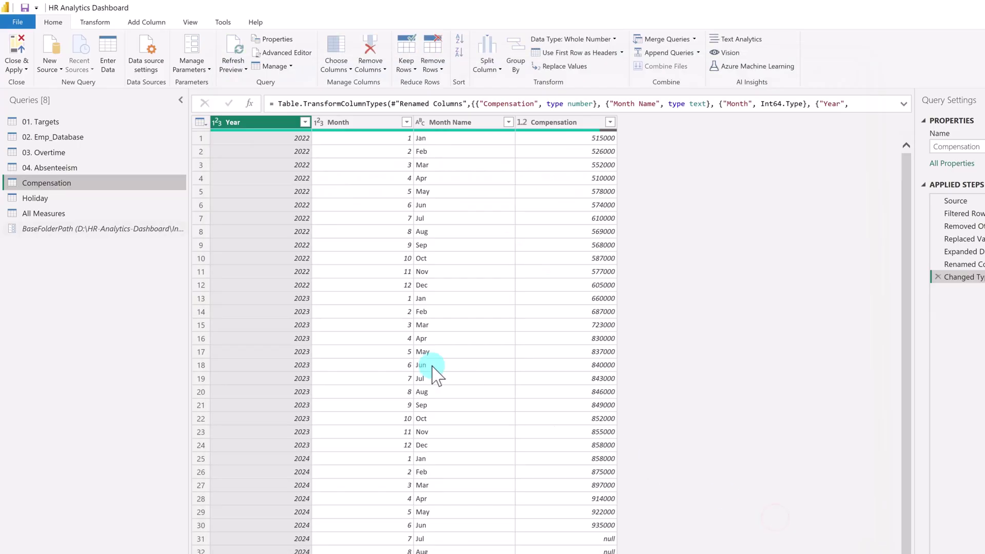
Replace the Holiday query's hard-coded folder path with BaseFolderPath &.
{"action": "left_click", "coordinate": [46, 198]}
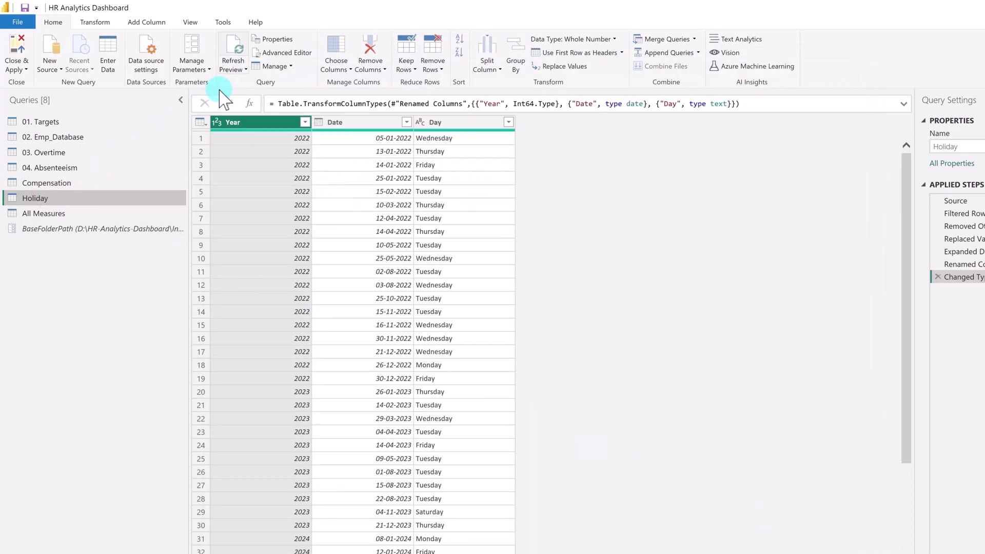
{"action": "left_click", "coordinate": [280, 53]}
{"action": "left_click_drag", "start_coordinate": [585, 144], "coordinate": [430, 145]}
{"action": "type", "text": "BaseFolderPath & \""}
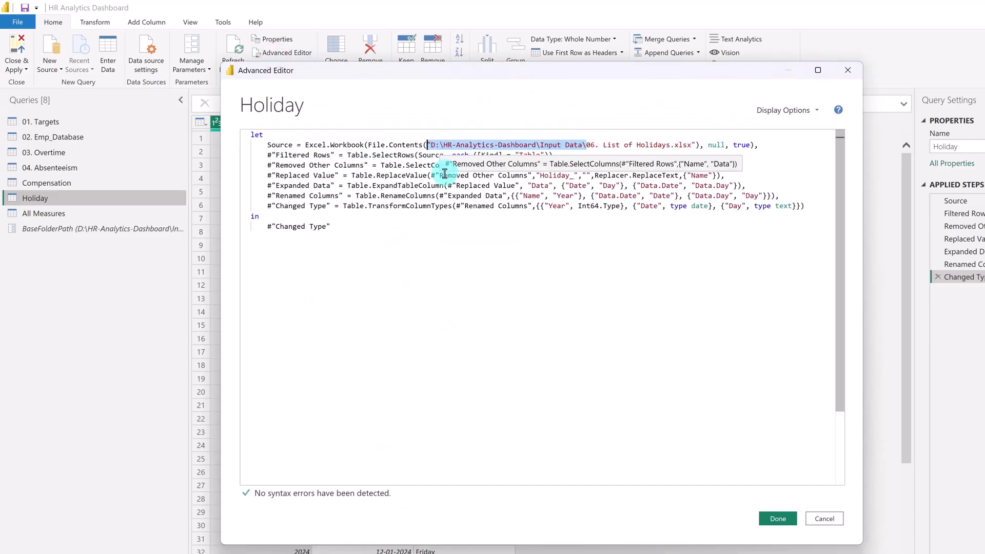
{"action": "left_click", "coordinate": [773, 518]}
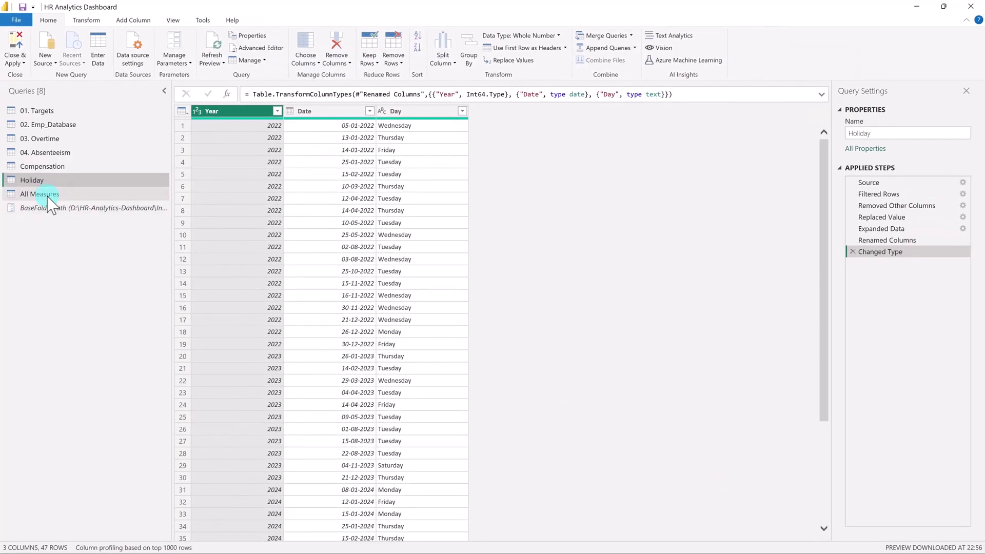
Check that the 01. Targets and 02. Emp_Database Source steps load via BaseFolderPath.
{"action": "left_click", "coordinate": [42, 108]}
{"action": "left_click", "coordinate": [886, 183]}
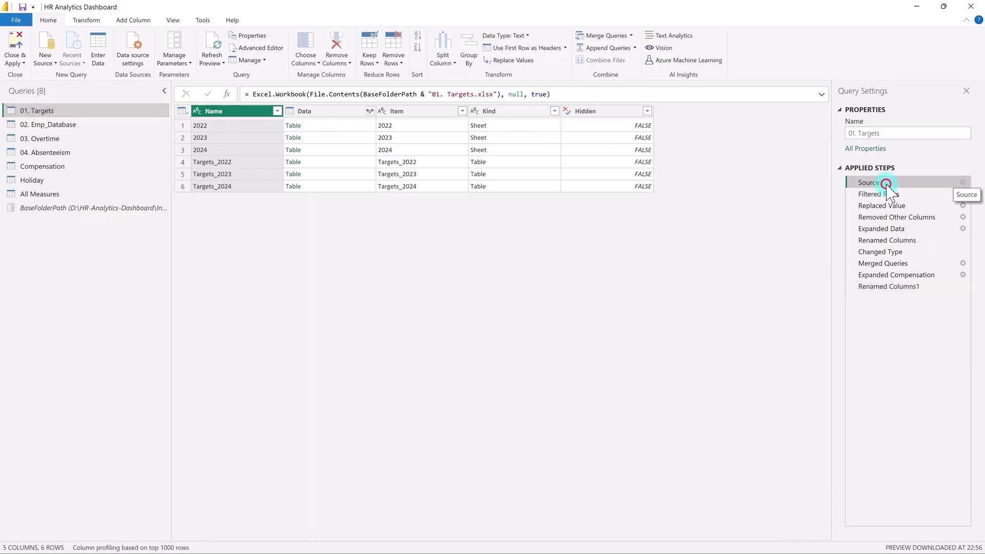
{"action": "left_click", "coordinate": [59, 124]}
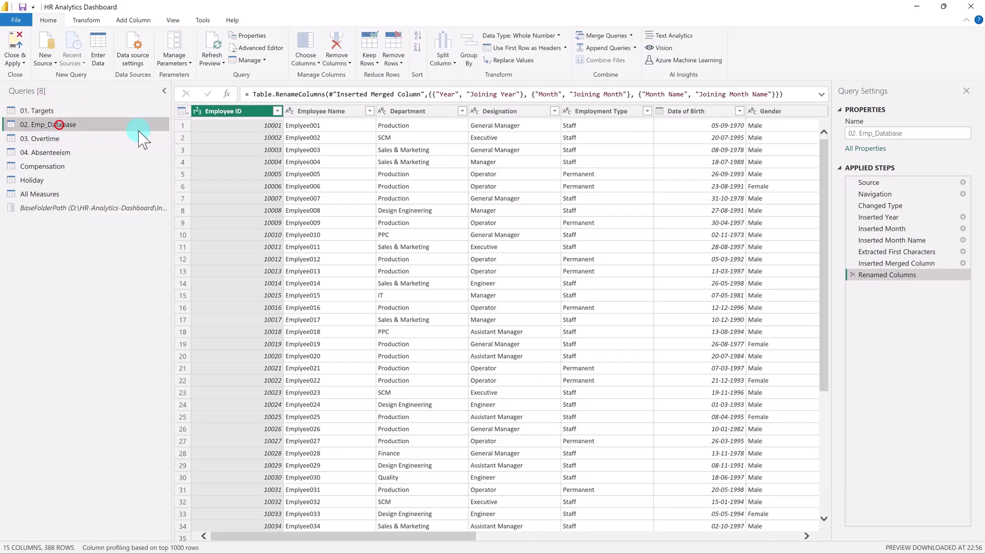
{"action": "left_click", "coordinate": [868, 183]}
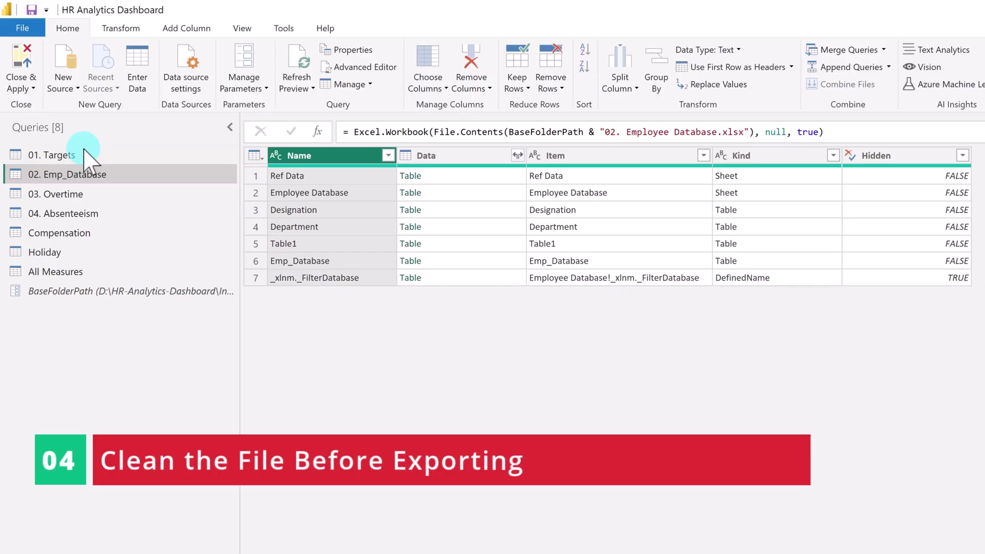
Turn off Auto date/time in the current file's Data Load options.
{"action": "left_click", "coordinate": [22, 28]}
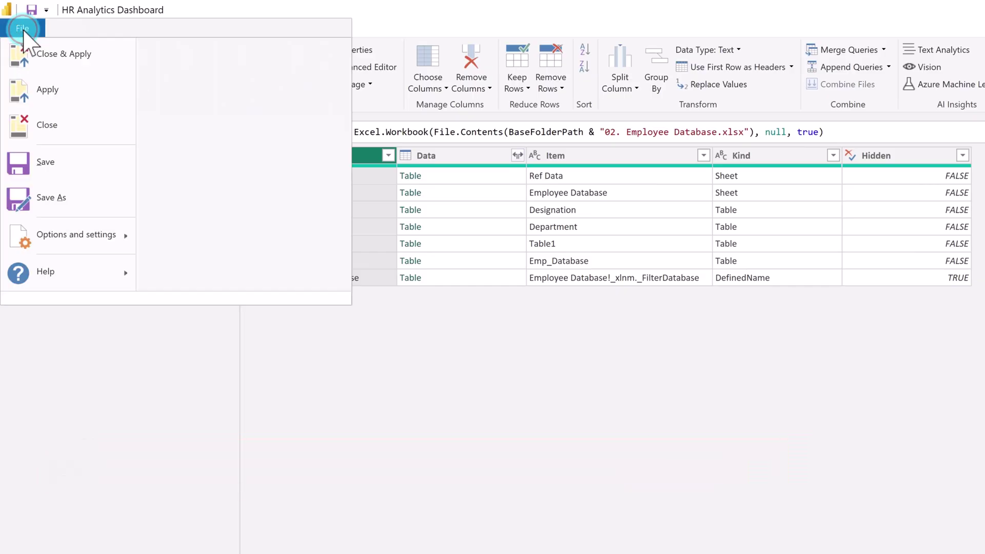
{"action": "left_click", "coordinate": [98, 241]}
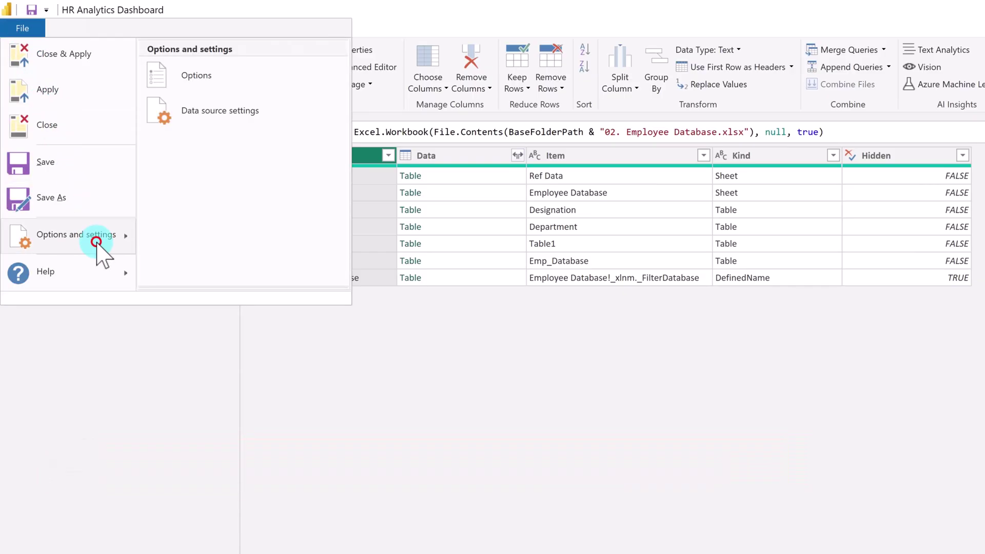
{"action": "left_click", "coordinate": [199, 78]}
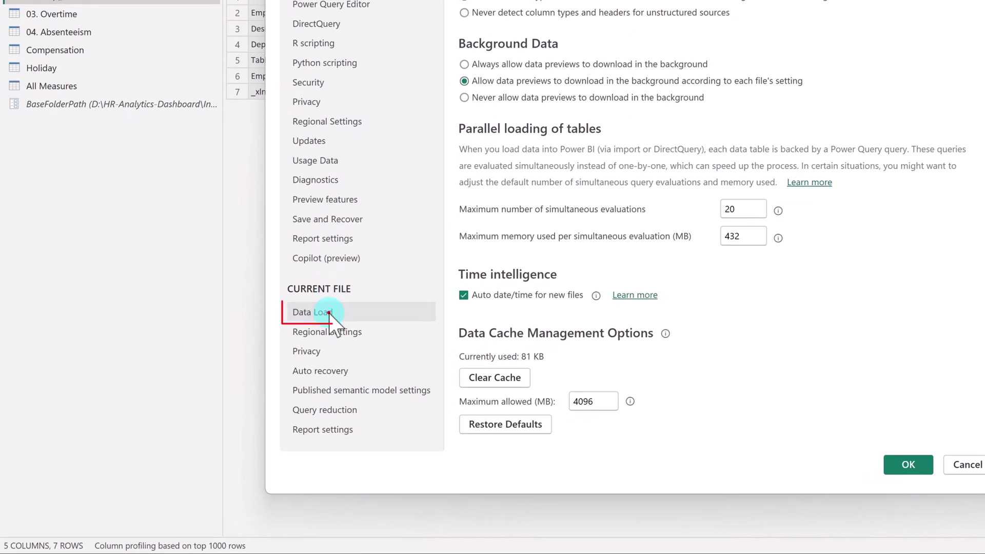
{"action": "left_click", "coordinate": [275, 404]}
{"action": "left_click", "coordinate": [463, 149]}
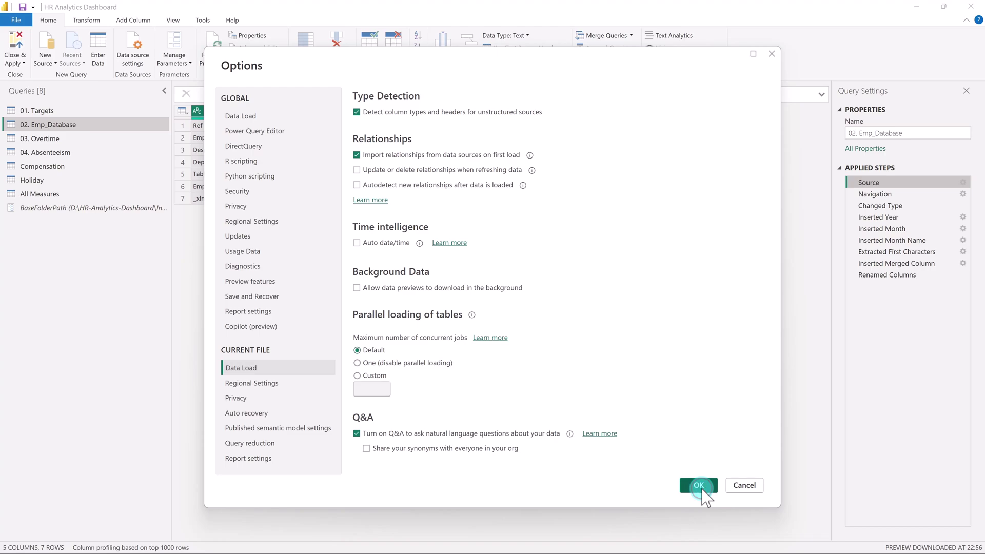
{"action": "left_click", "coordinate": [700, 486]}
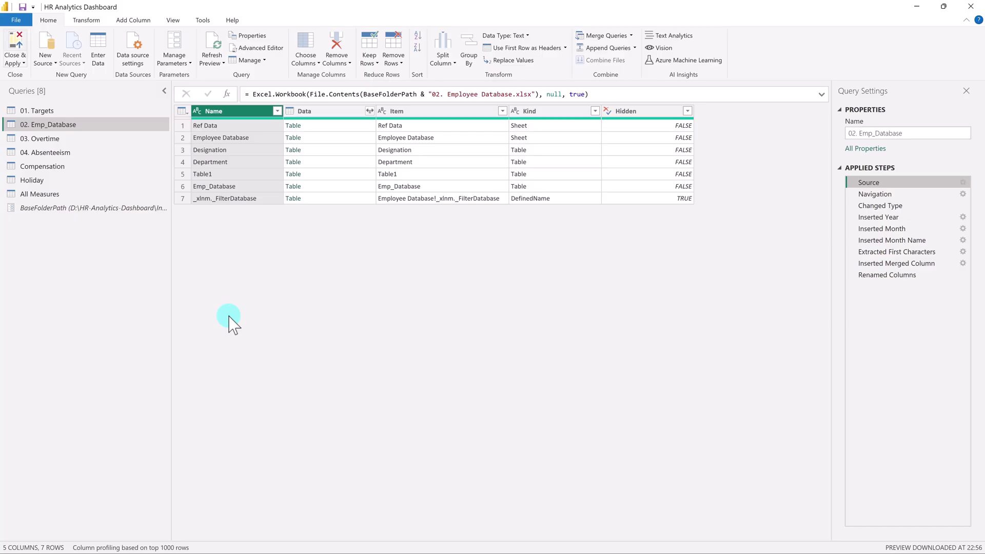
Apply the query changes and start exporting the report as a Power BI template.
{"action": "left_click", "coordinate": [15, 44]}
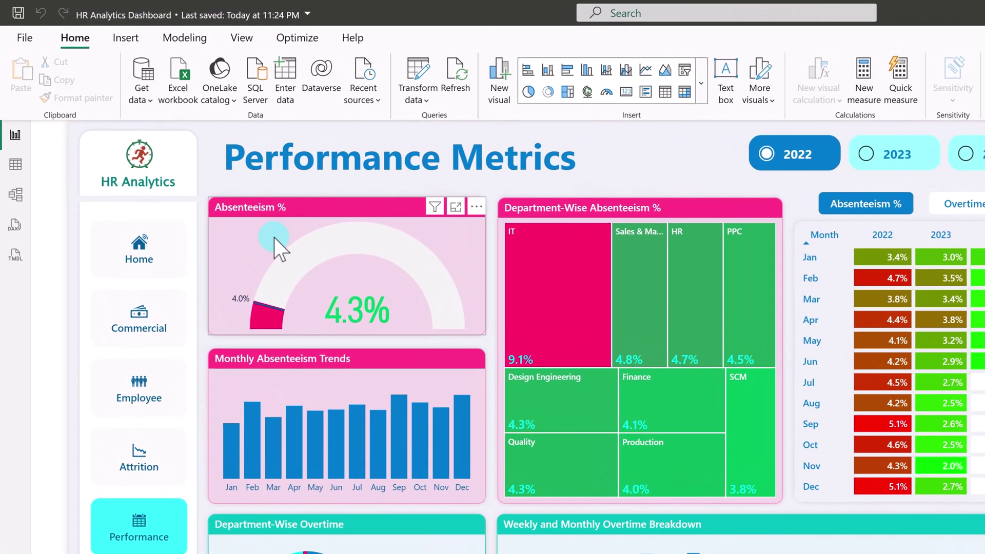
{"action": "left_click", "coordinate": [24, 38]}
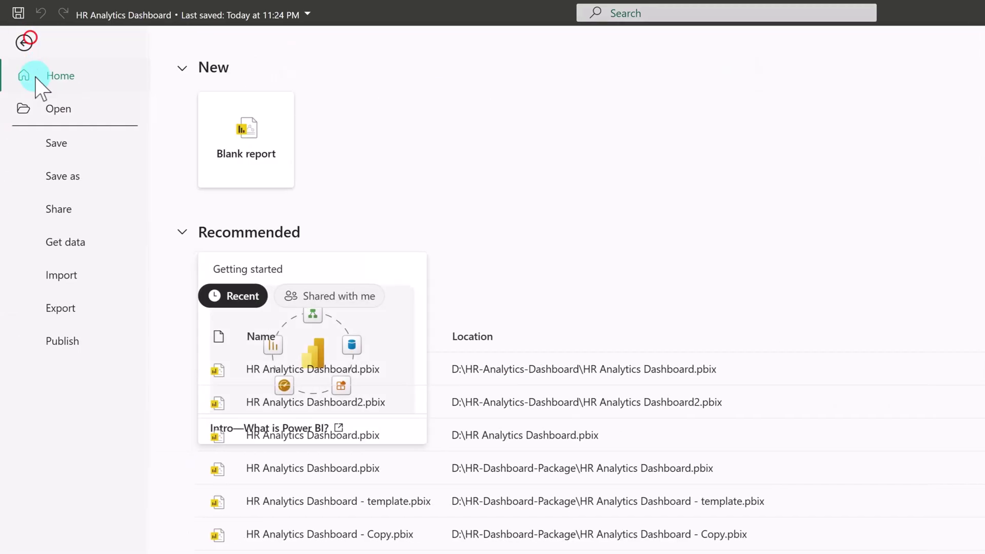
{"action": "left_click", "coordinate": [62, 307]}
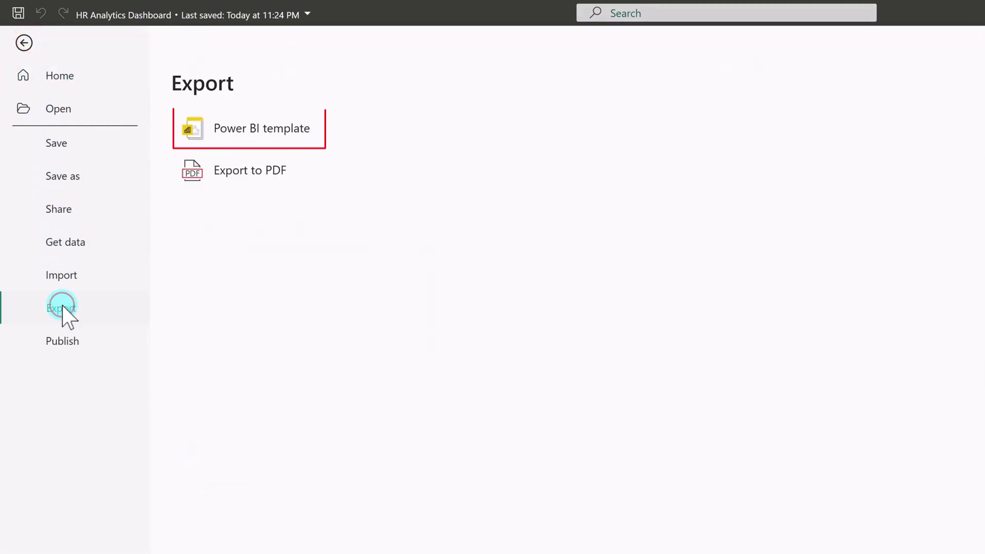
{"action": "left_click", "coordinate": [260, 129]}
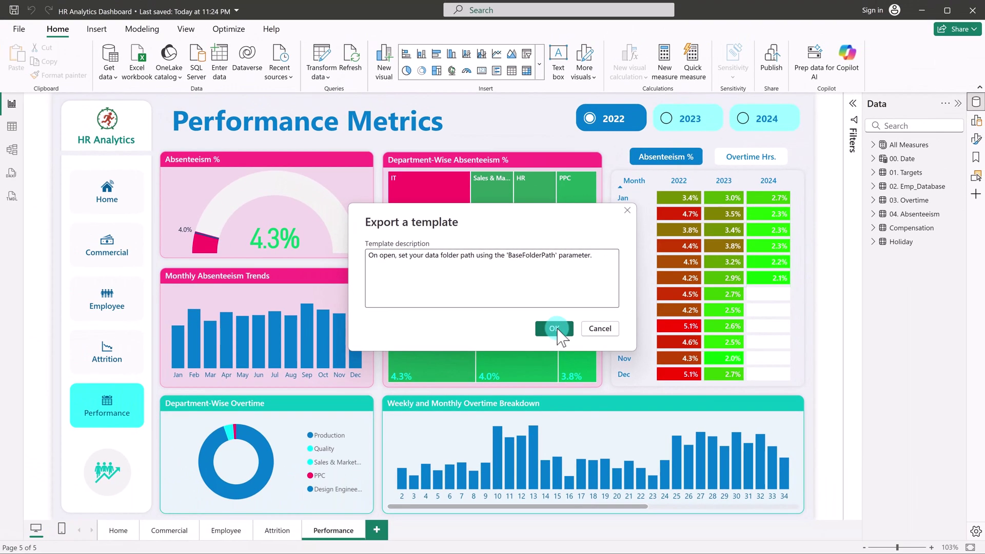
Export the template as 'HR Analytics Dashboard Template.pbit' in the HR-Analytics-Dashboard folder.
{"action": "left_click", "coordinate": [553, 328]}
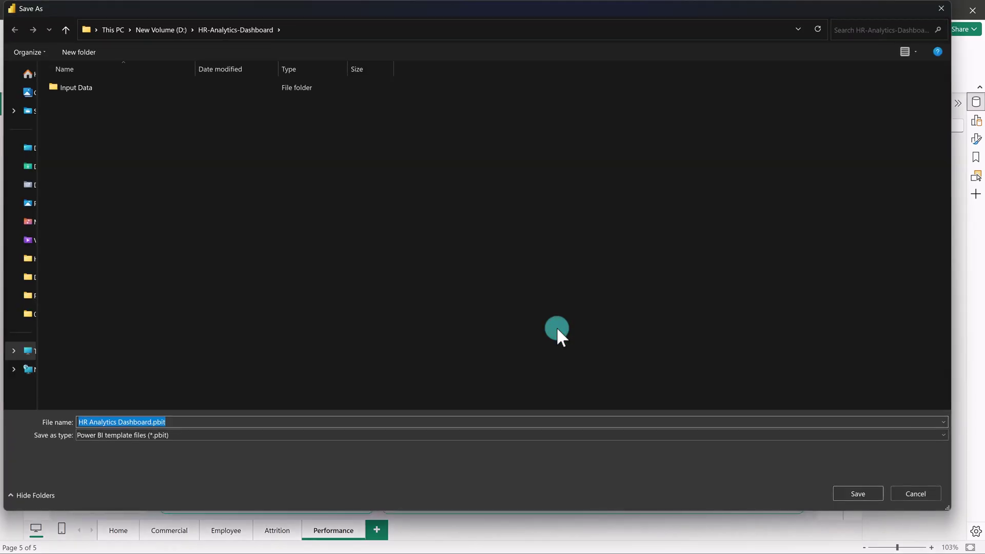
{"action": "left_click", "coordinate": [151, 421]}
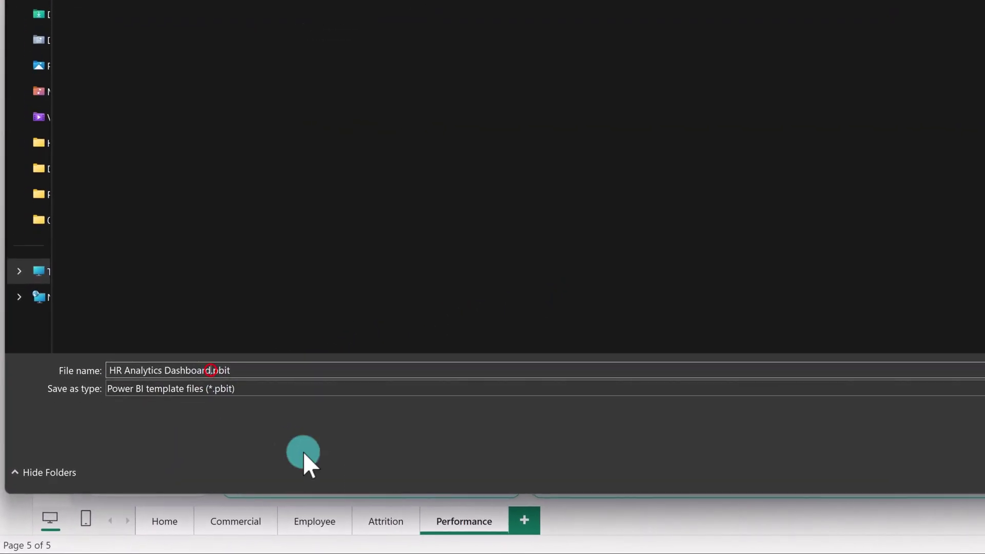
{"action": "type", "text": "Temp"}
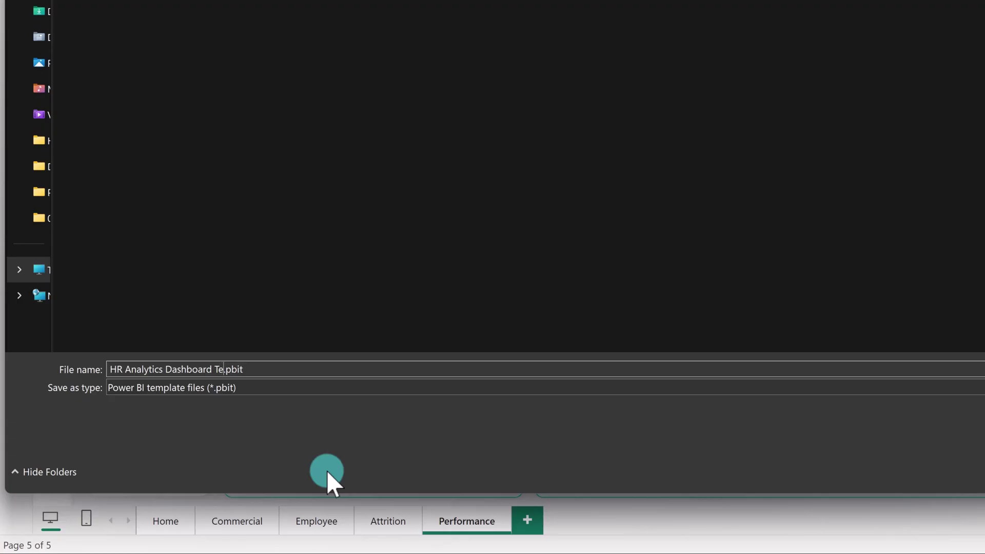
{"action": "type", "text": "late"}
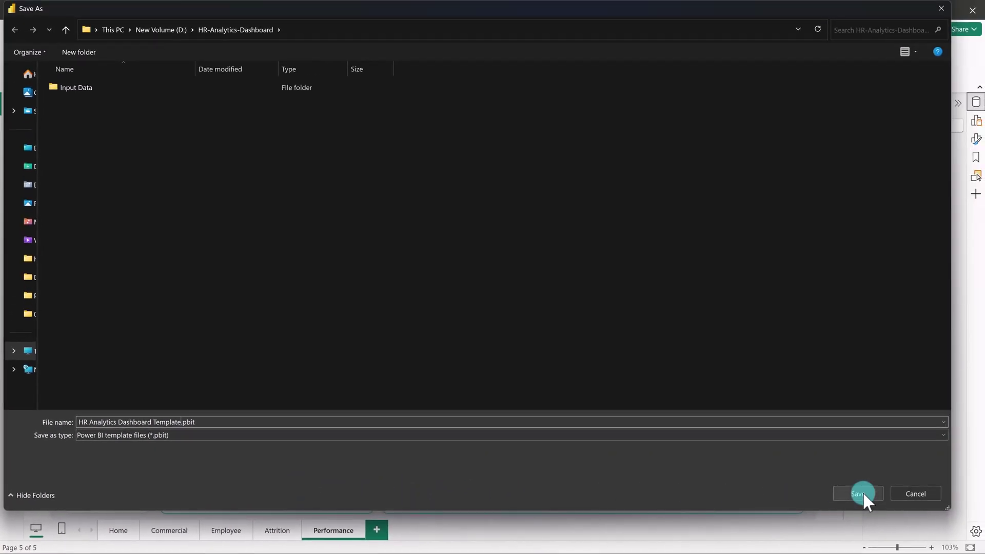
{"action": "left_click", "coordinate": [857, 493]}
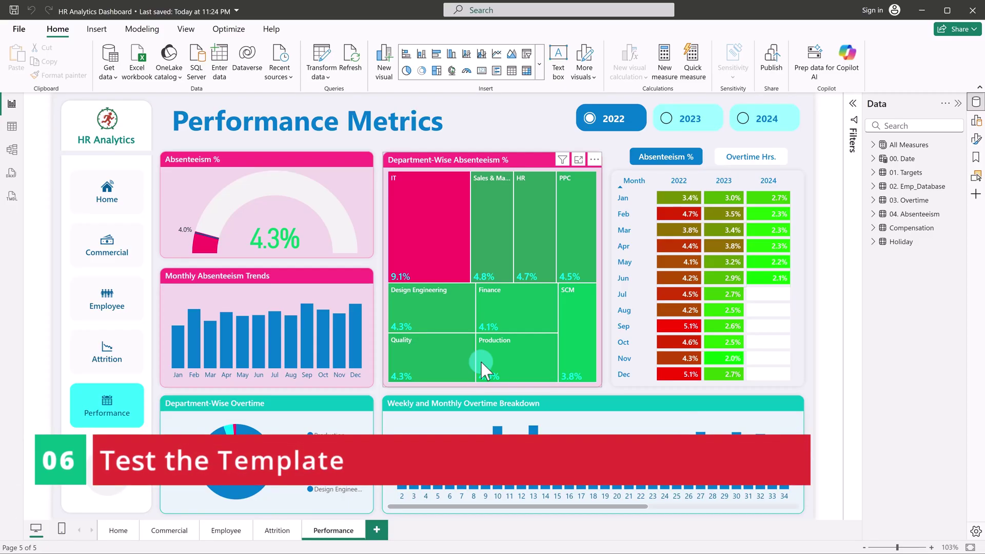
Open HR Analytics Dashboard Template.pbit from File Explorer in Power BI Desktop.
{"action": "left_click", "coordinate": [161, 119]}
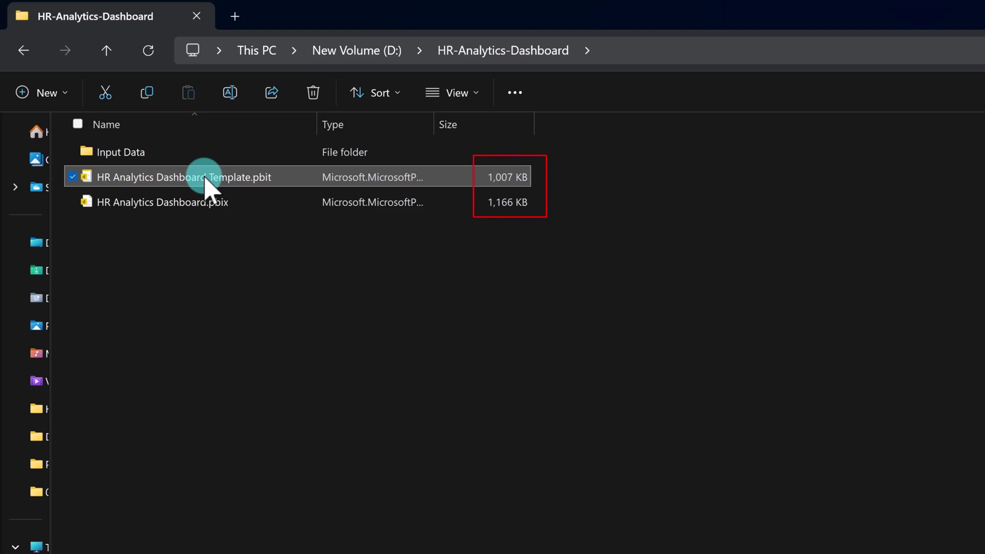
{"action": "double_click", "coordinate": [173, 178]}
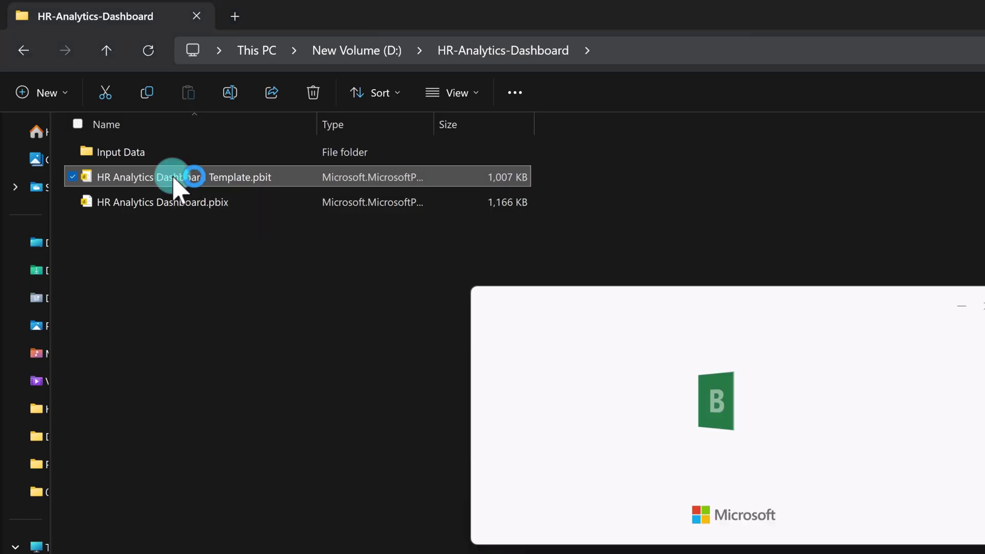
{"action": "left_click", "coordinate": [172, 177]}
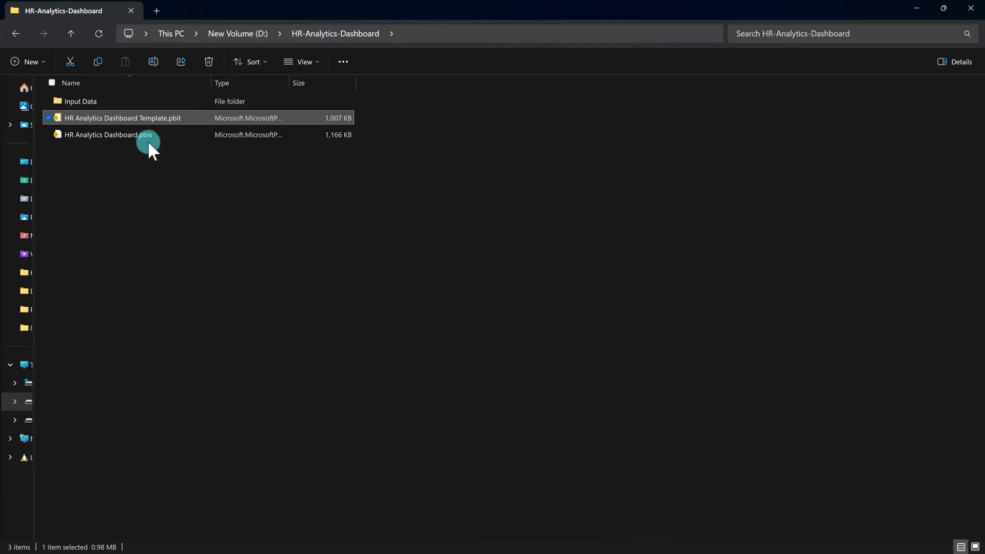
Copy the full path of the Input Data folder from the Explorer address bar.
{"action": "double_click", "coordinate": [118, 131]}
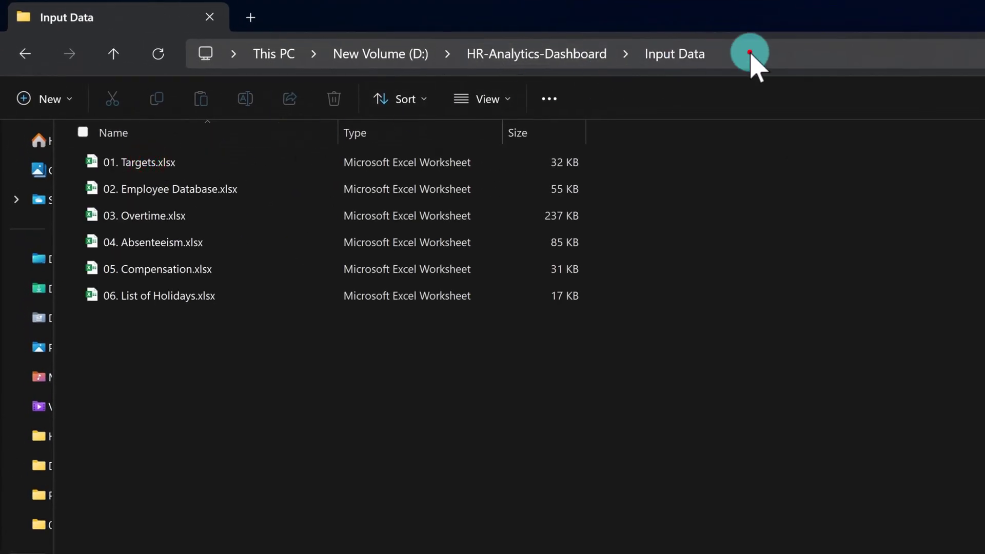
{"action": "left_click", "coordinate": [749, 52]}
{"action": "key", "text": "ctrl+c"}
{"action": "left_click", "coordinate": [449, 54]}
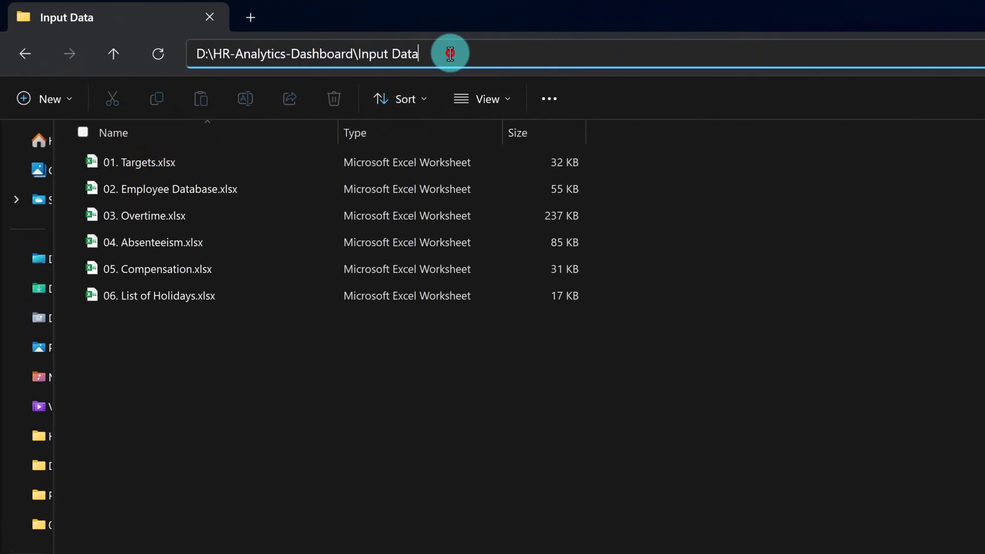
{"action": "left_click_drag", "start_coordinate": [450, 53], "coordinate": [186, 53]}
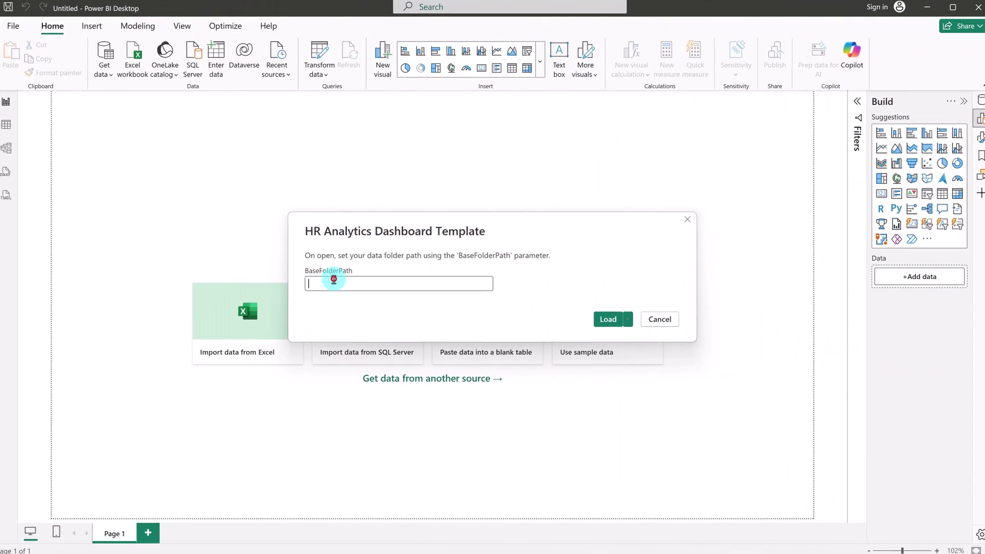
Load the template with BaseFolderPath set to D:\HR-Analytics-Dashboard\Input Data\.
{"action": "key", "text": "ctrl+v"}
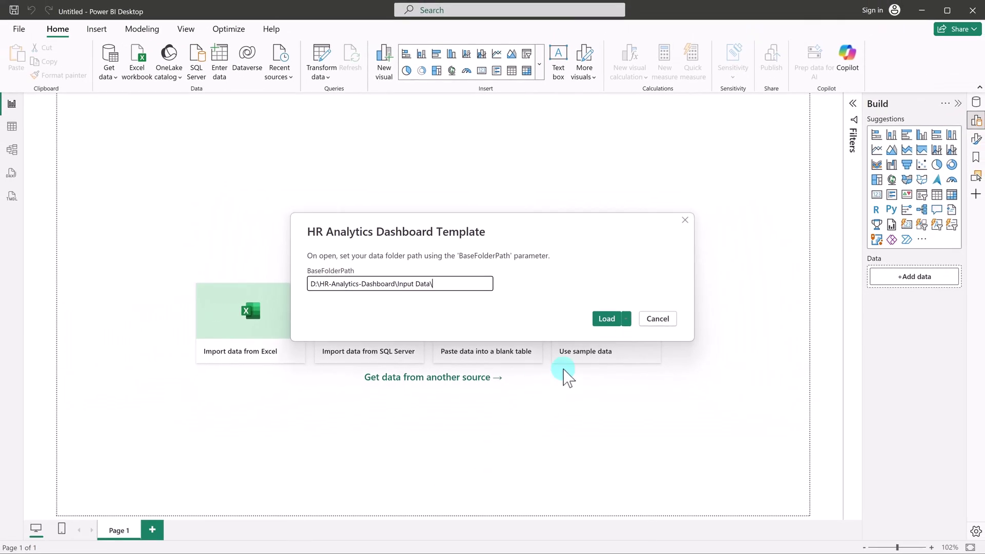
{"action": "left_click", "coordinate": [607, 319]}
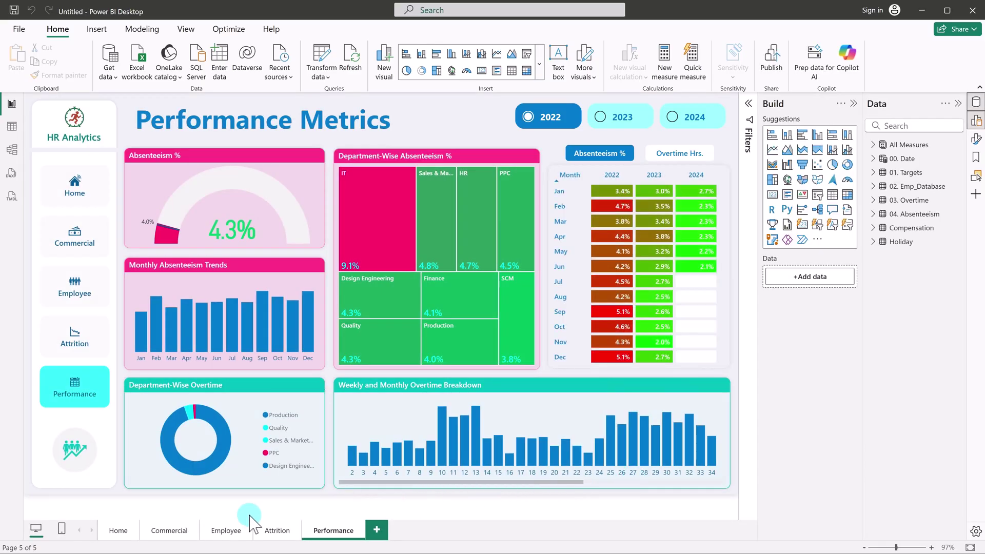
Review the Home, Commercial, Employee, Attrition and Performance pages of the loaded report.
{"action": "left_click", "coordinate": [124, 528]}
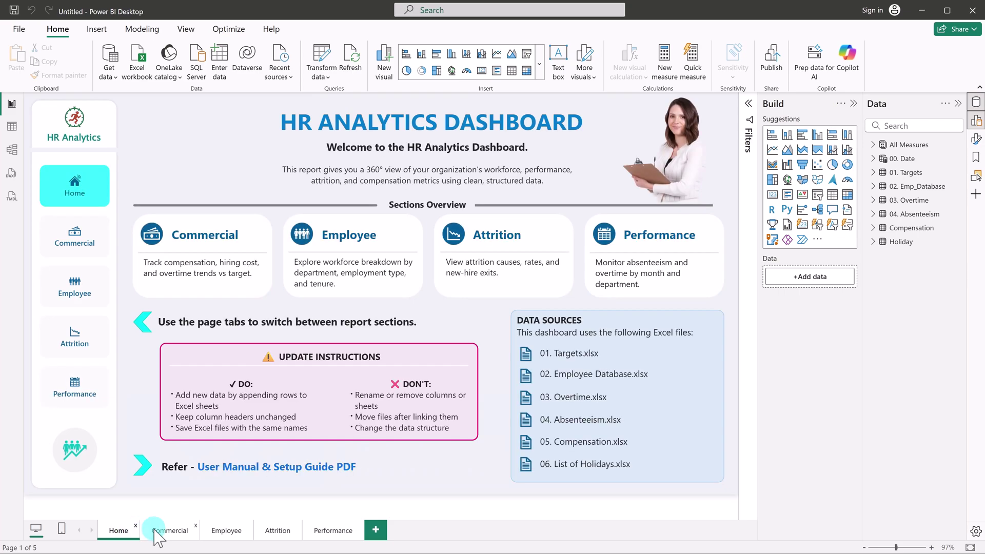
{"action": "left_click", "coordinate": [154, 530]}
{"action": "left_click", "coordinate": [221, 529]}
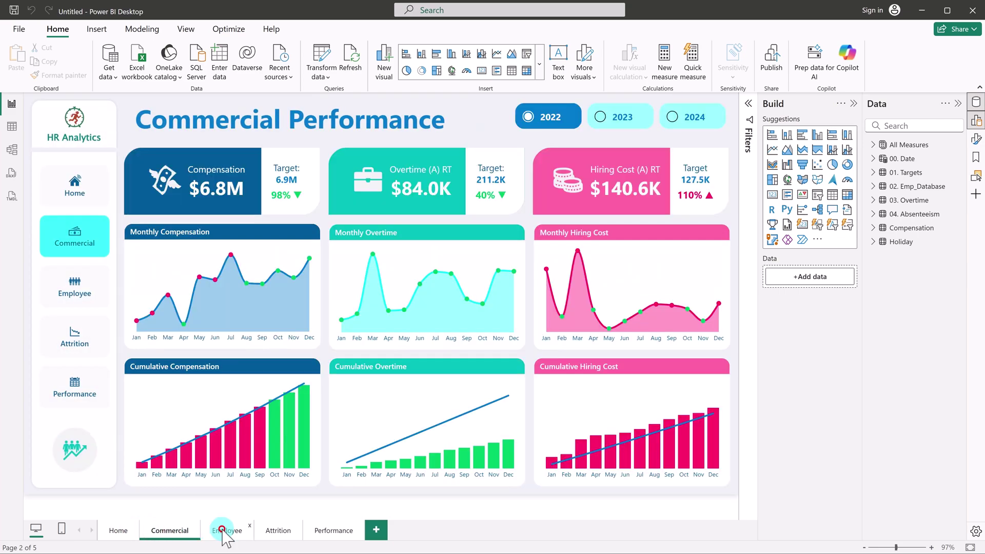
{"action": "left_click", "coordinate": [268, 530]}
{"action": "left_click", "coordinate": [319, 529]}
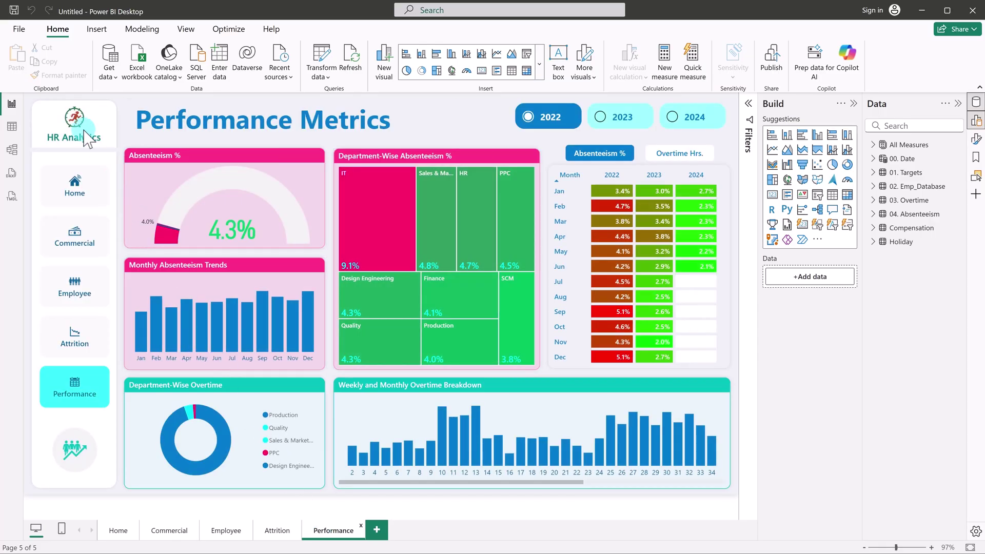
Save the report as 'New HR Analytics.pbix' and reopen it from File Explorer.
{"action": "left_click", "coordinate": [14, 11]}
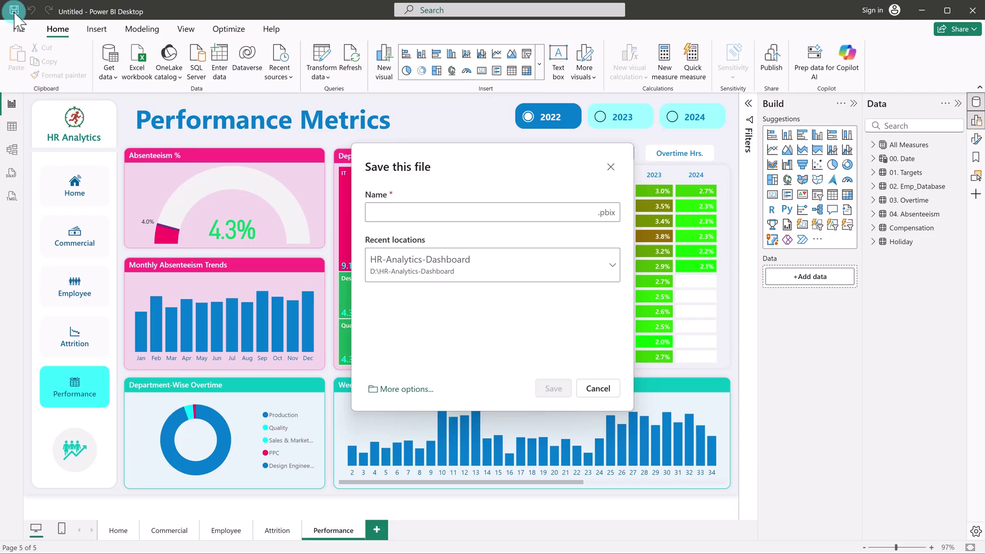
{"action": "left_click", "coordinate": [393, 213]}
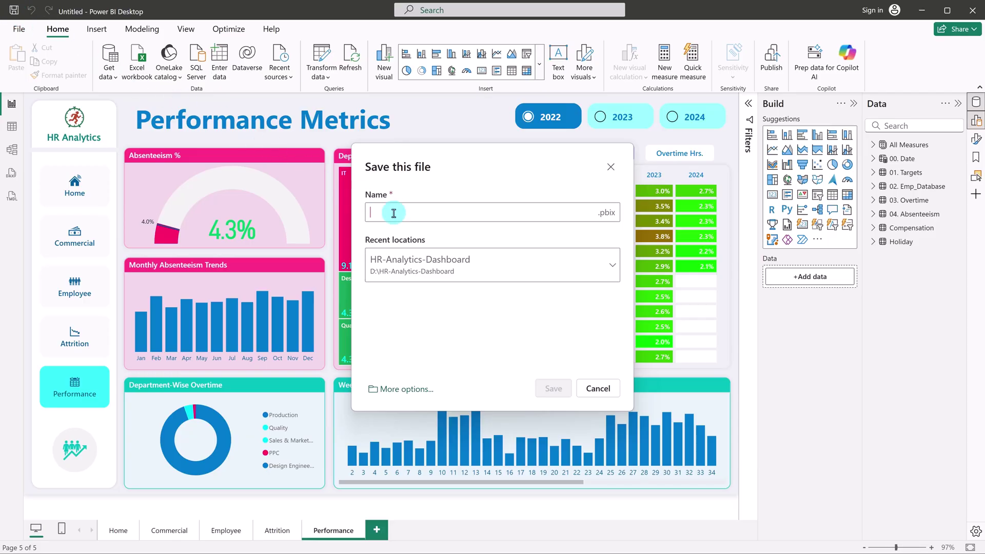
{"action": "type", "text": "New HR Analytics"}
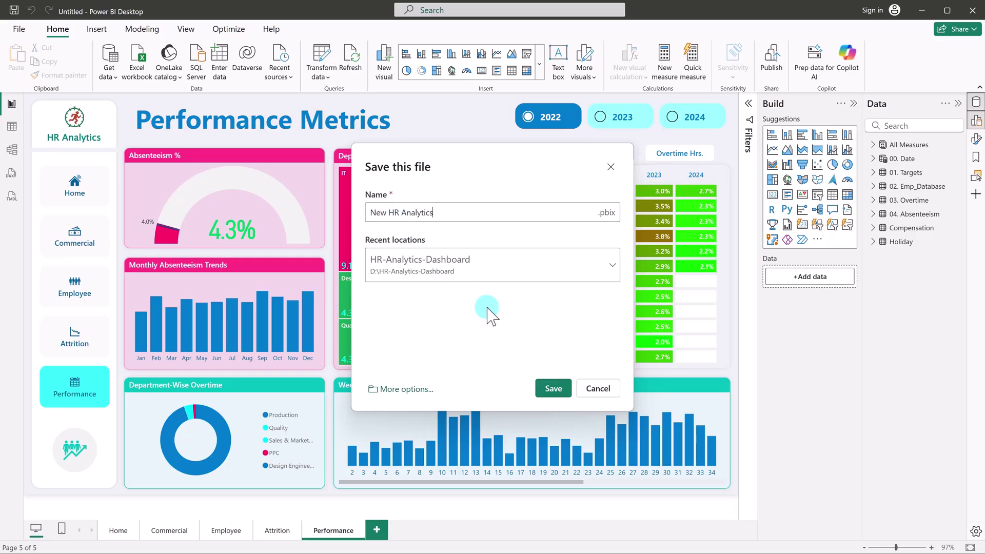
{"action": "left_click", "coordinate": [553, 388]}
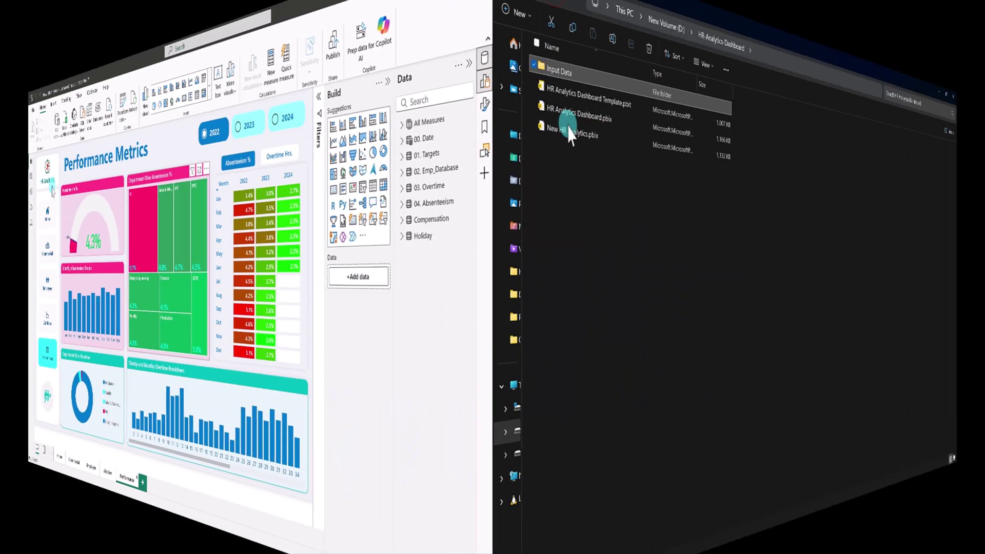
{"action": "left_click", "coordinate": [93, 152]}
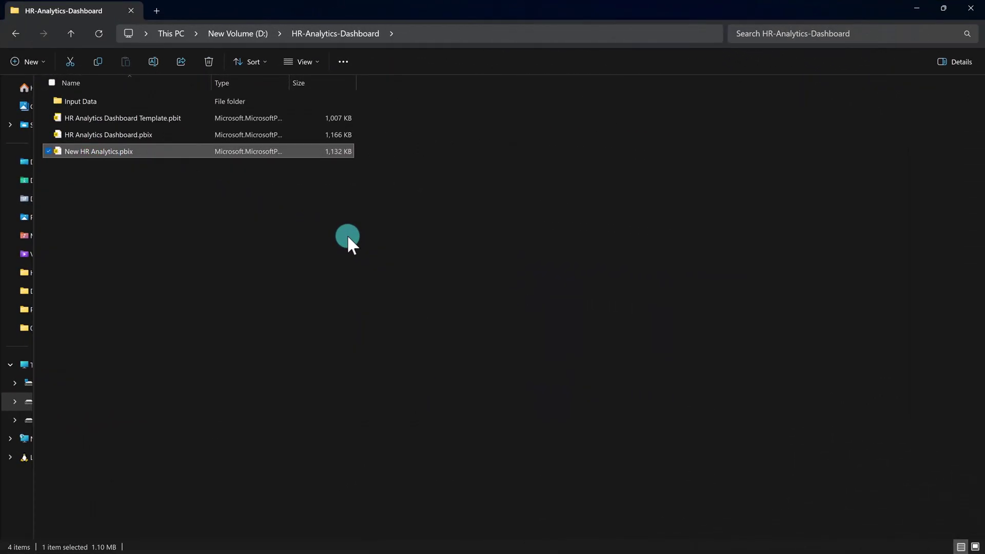
{"action": "double_click", "coordinate": [102, 150]}
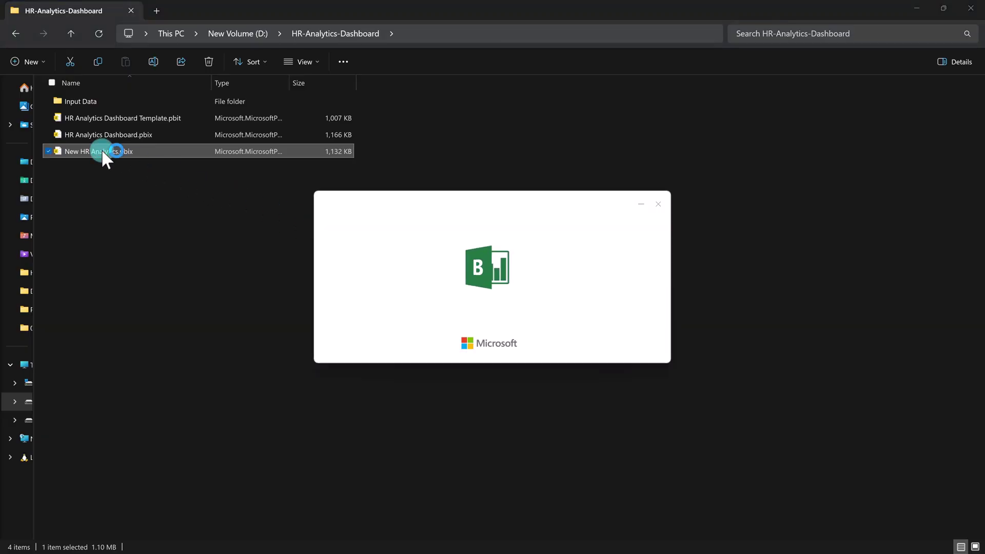